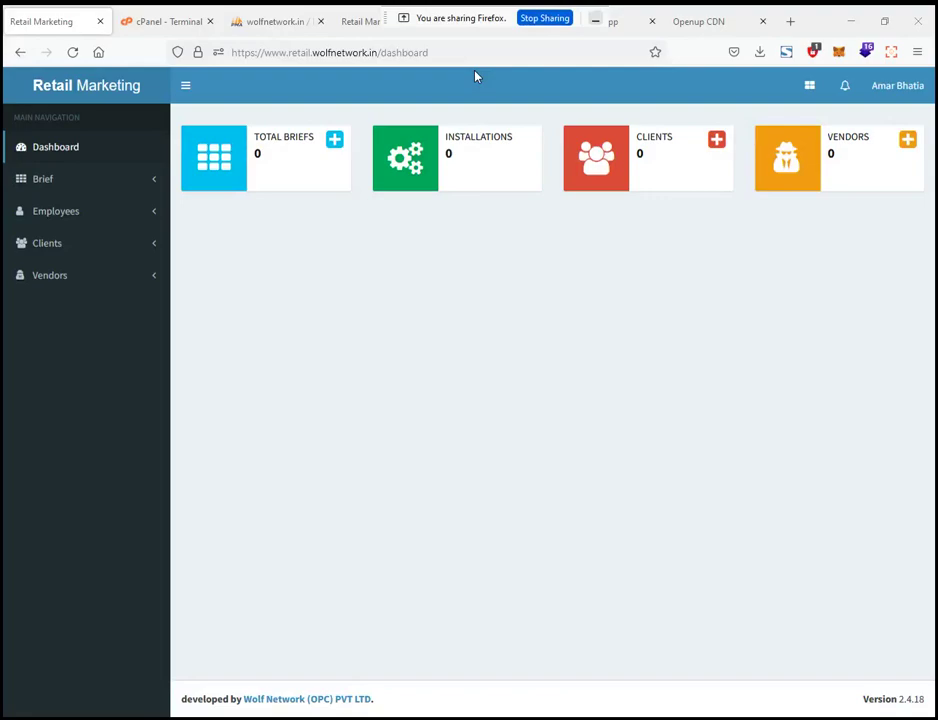
Start a new vendor from the + button on the dashboard's Vendors card
{"action": "left_click", "coordinate": [909, 145]}
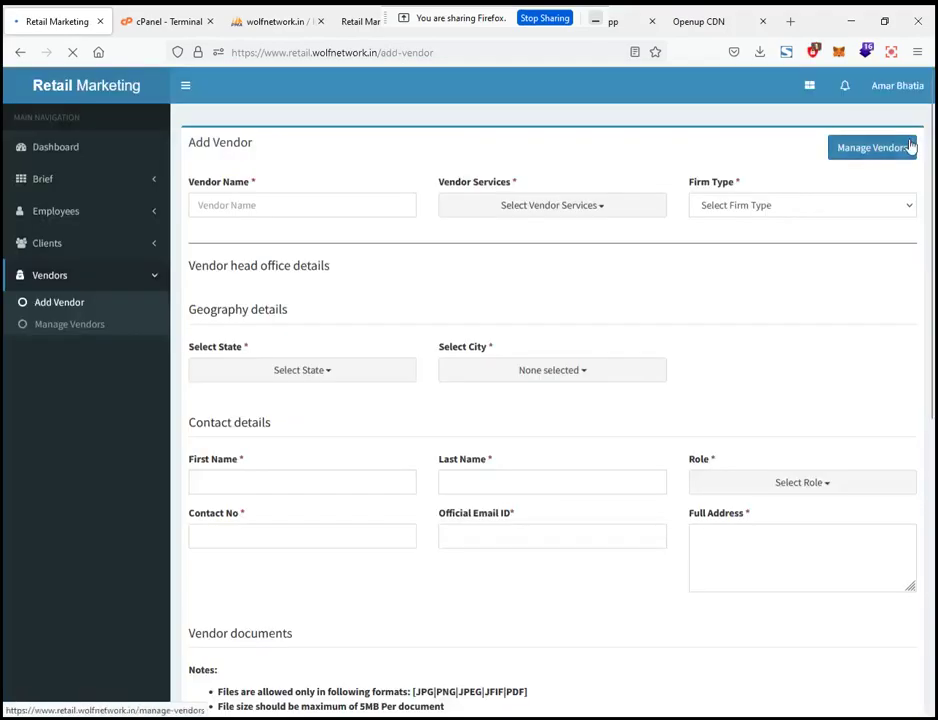
Name the vendor ABC Test and tick Fabricator, Printer and POSM as its services
{"action": "left_click", "coordinate": [267, 206]}
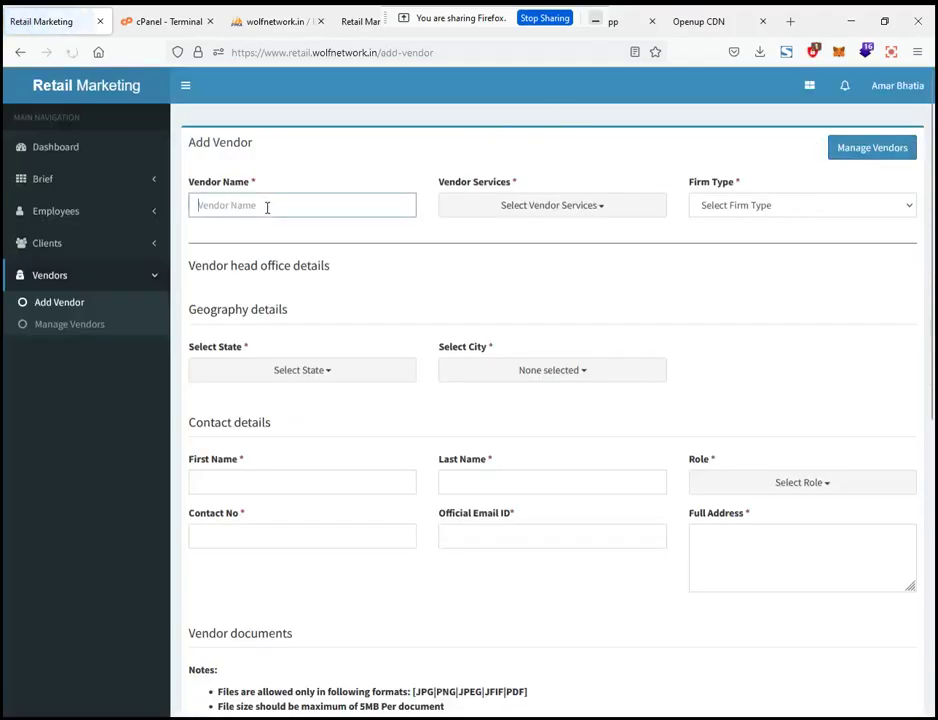
{"action": "type", "text": "ABC TE"}
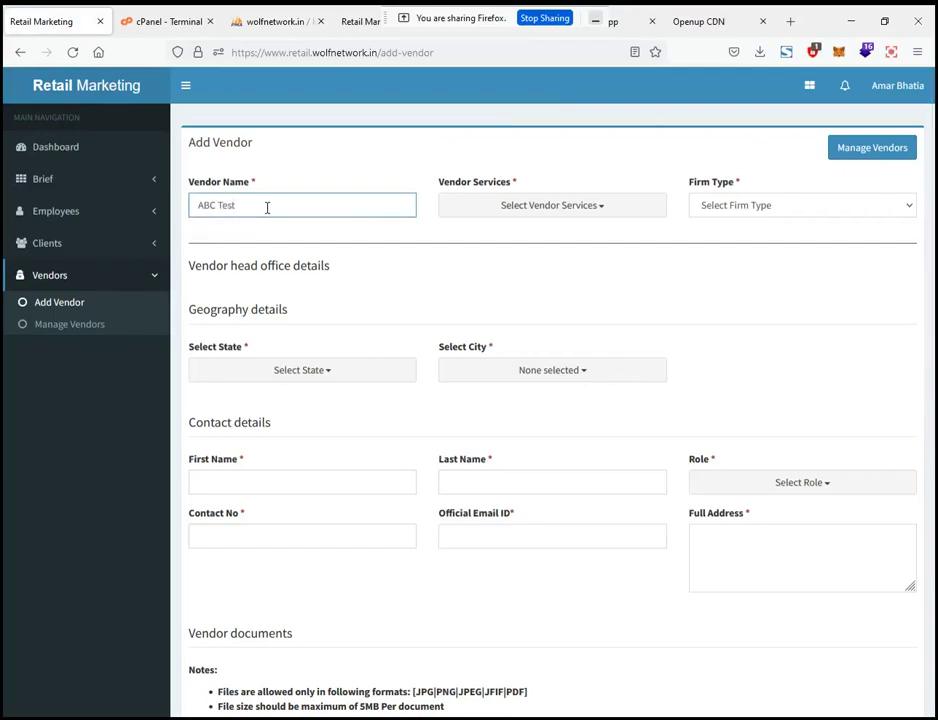
{"action": "left_click", "coordinate": [488, 205]}
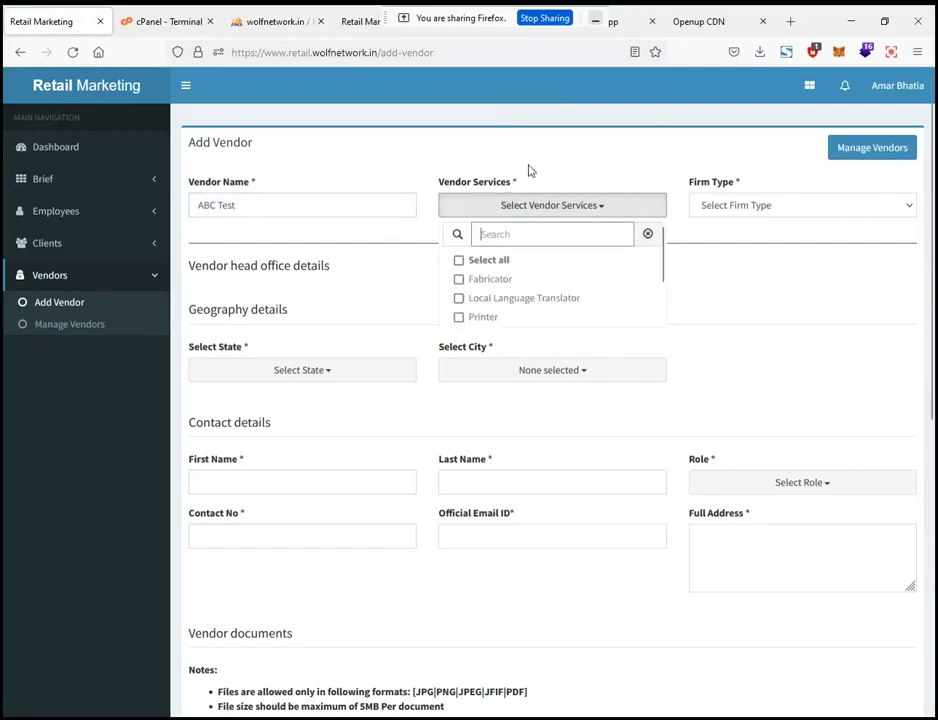
{"action": "left_click", "coordinate": [490, 282]}
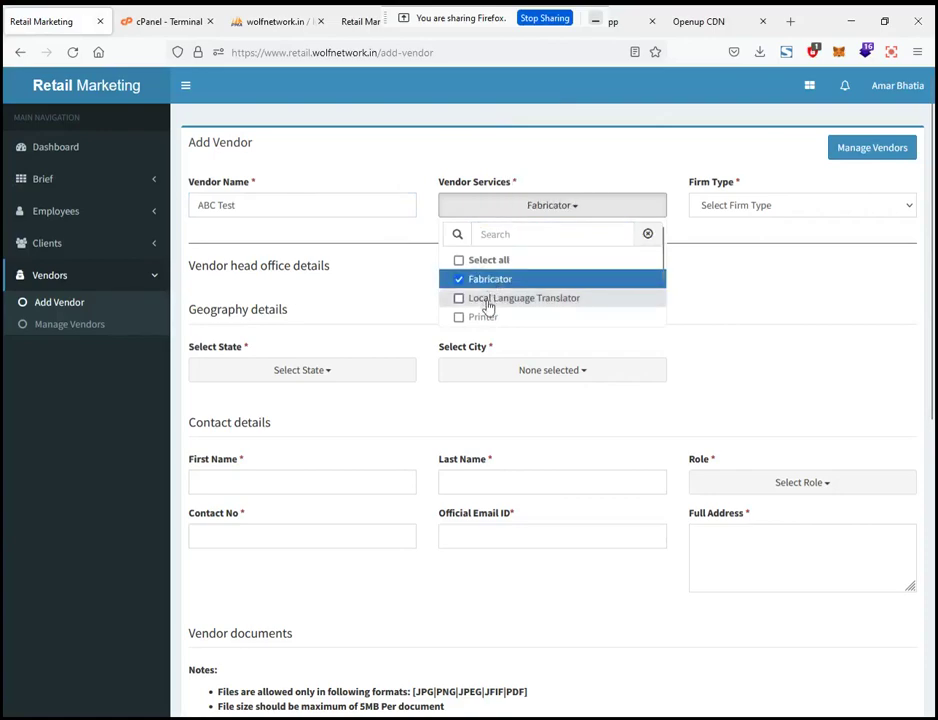
{"action": "scroll", "coordinate": [488, 302], "scroll_direction": "down", "scroll_amount": 1}
{"action": "left_click", "coordinate": [490, 264]}
{"action": "left_click", "coordinate": [489, 279]}
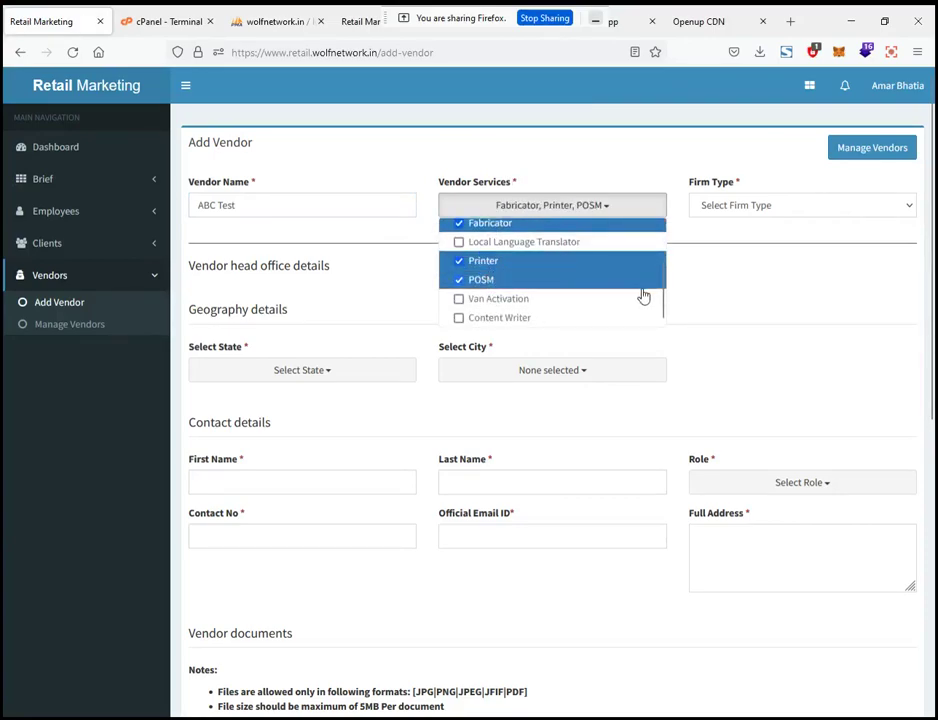
{"action": "left_click", "coordinate": [750, 284]}
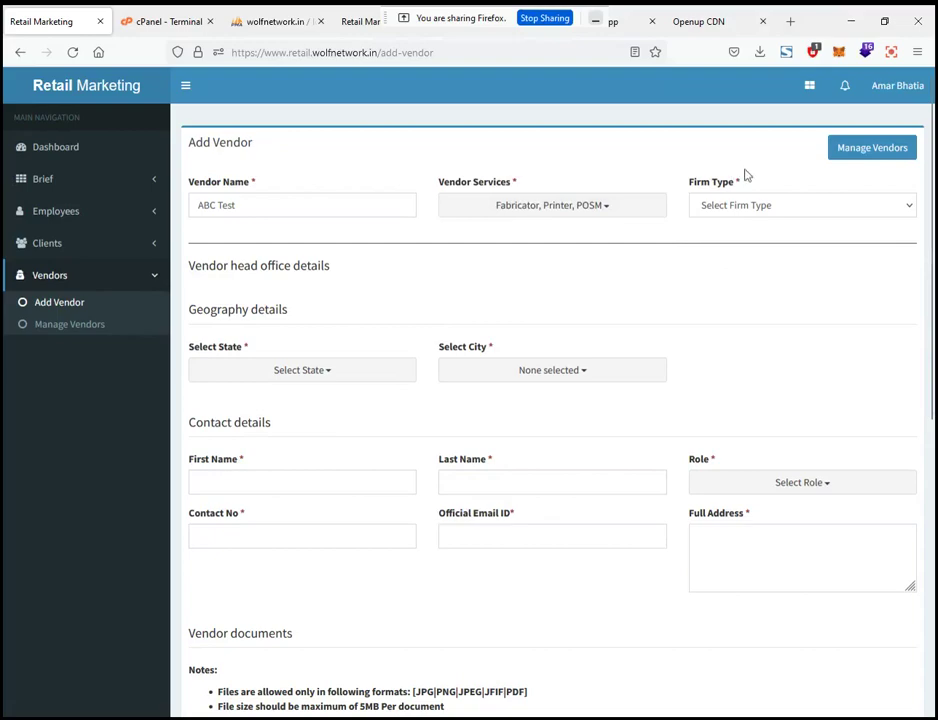
Set the vendor's firm type to PVT LTD
{"action": "left_click", "coordinate": [743, 207]}
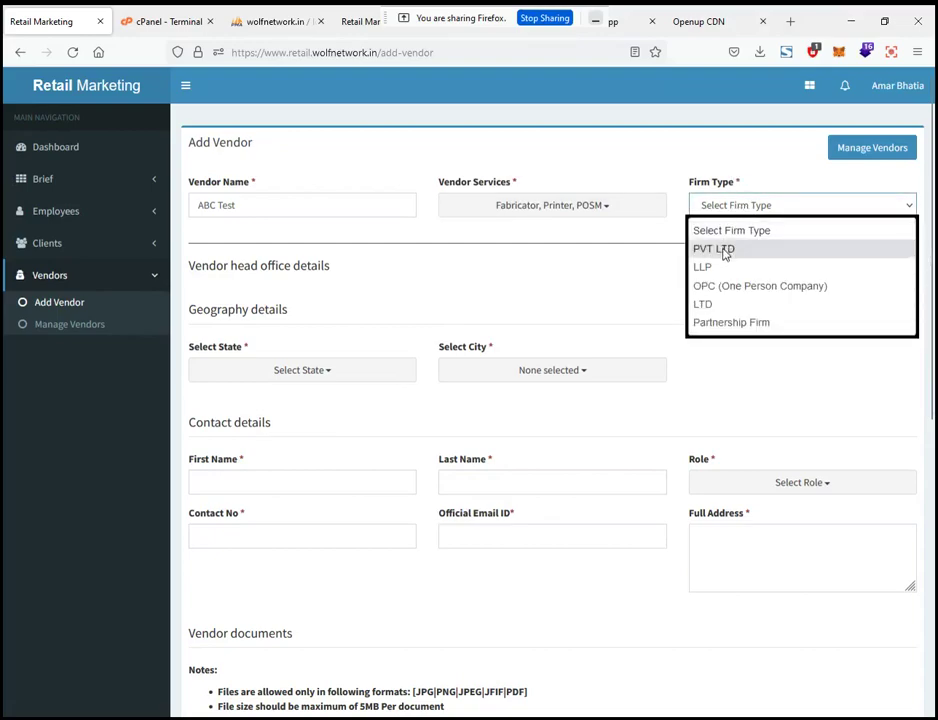
{"action": "left_click", "coordinate": [722, 250]}
{"action": "left_click", "coordinate": [726, 213]}
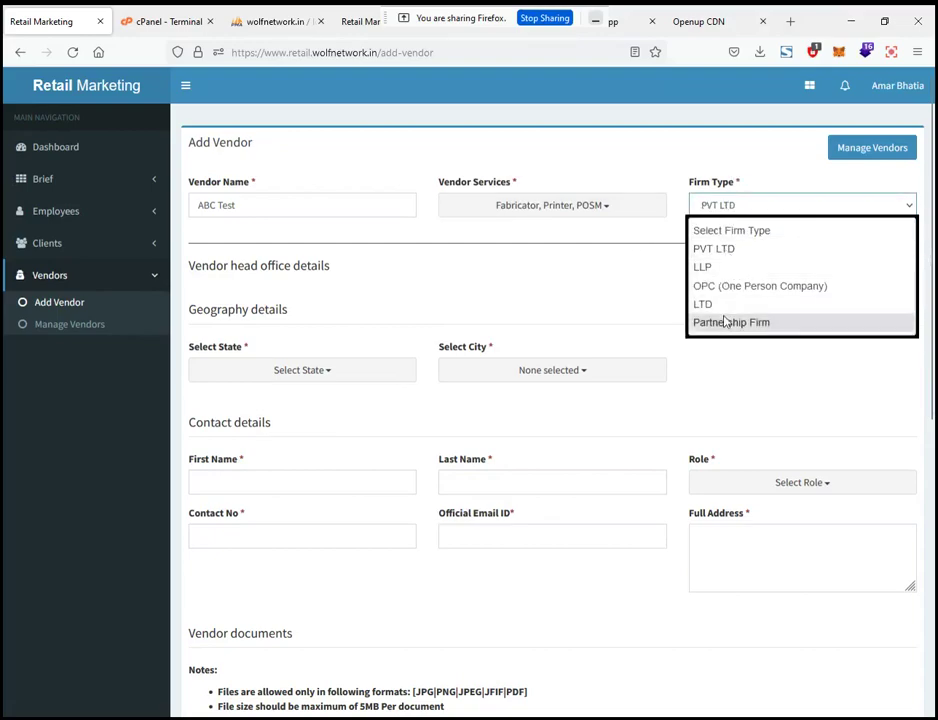
{"action": "left_click", "coordinate": [468, 277]}
Set the head office state to Maharashtra and the city to Mumbai
{"action": "scroll", "coordinate": [243, 304], "scroll_direction": "down", "scroll_amount": 1}
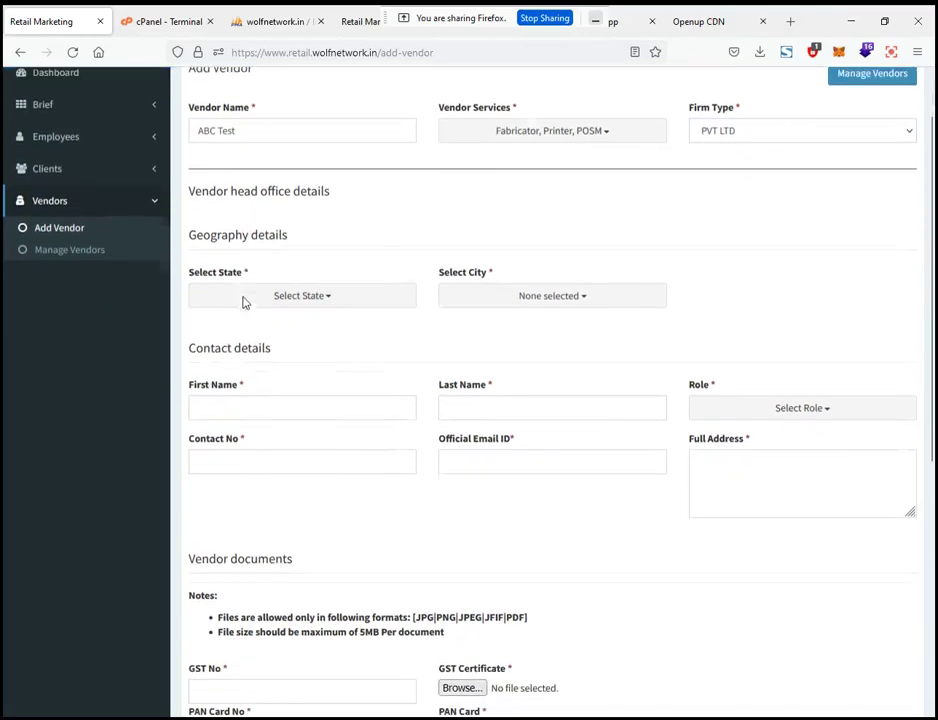
{"action": "scroll", "coordinate": [270, 236], "scroll_direction": "down", "scroll_amount": 1}
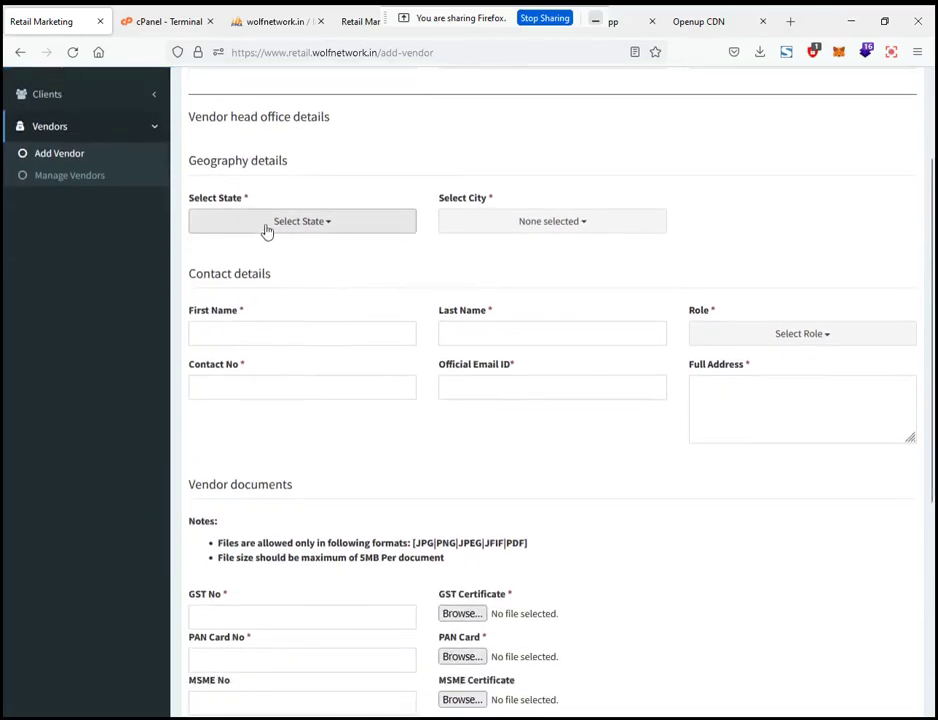
{"action": "left_click_drag", "start_coordinate": [188, 167], "coordinate": [287, 180]}
{"action": "left_click", "coordinate": [313, 183]}
{"action": "left_click", "coordinate": [295, 223]}
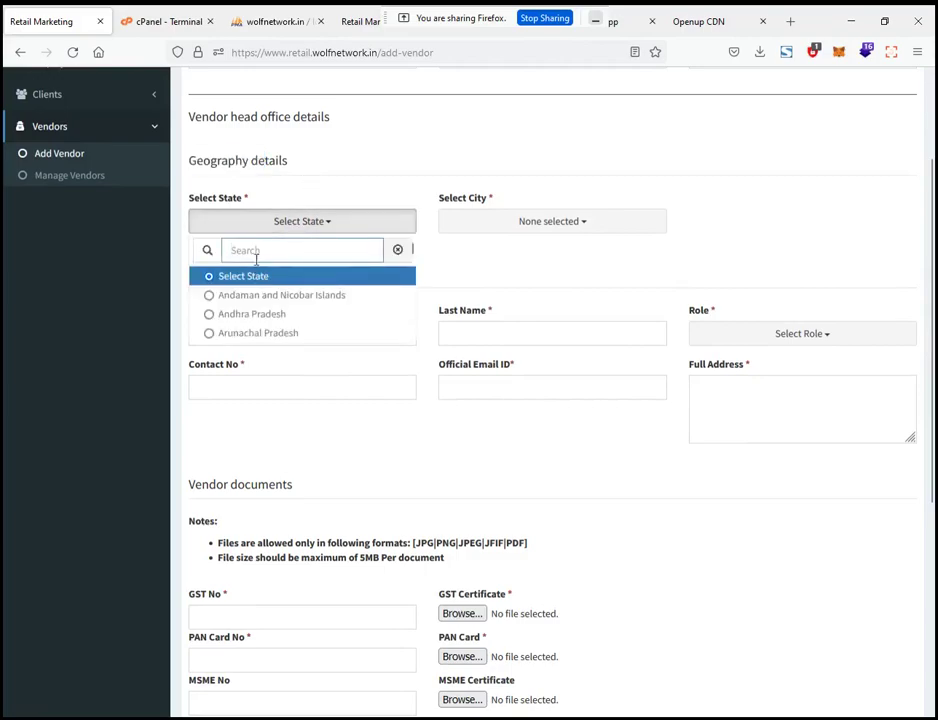
{"action": "type", "text": "maha"}
{"action": "left_click", "coordinate": [249, 279]}
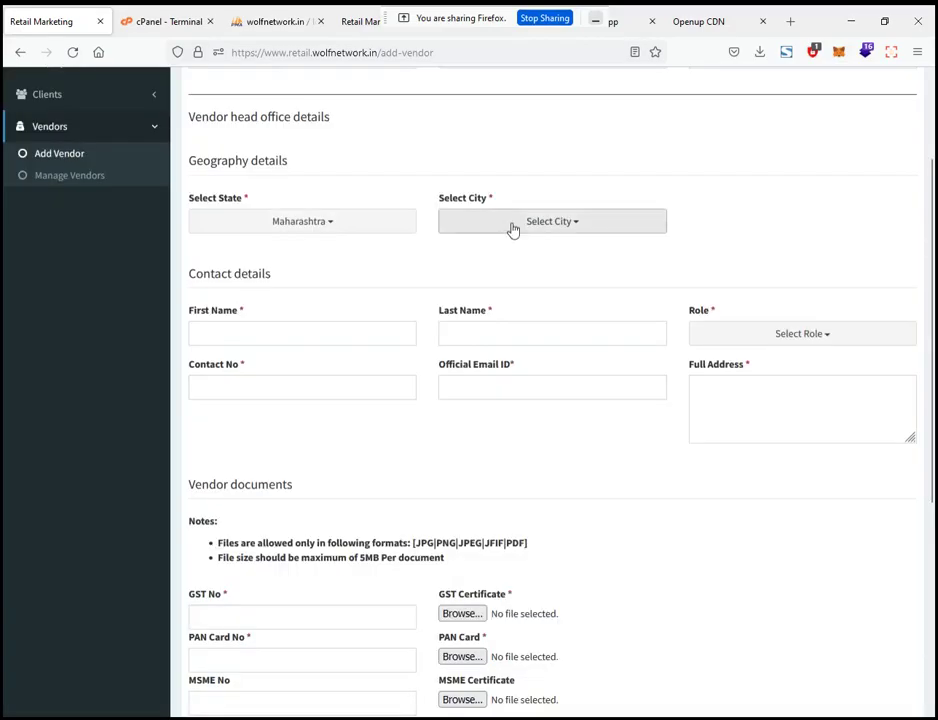
{"action": "left_click", "coordinate": [512, 229]}
{"action": "type", "text": "mum"}
{"action": "left_click", "coordinate": [475, 280]}
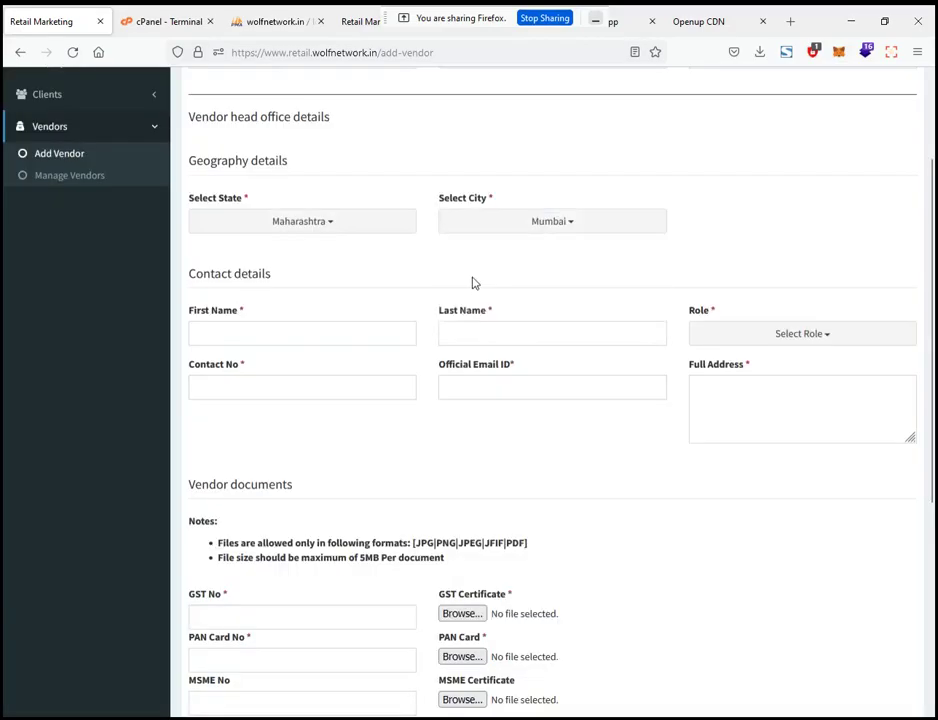
{"action": "left_click", "coordinate": [302, 336]}
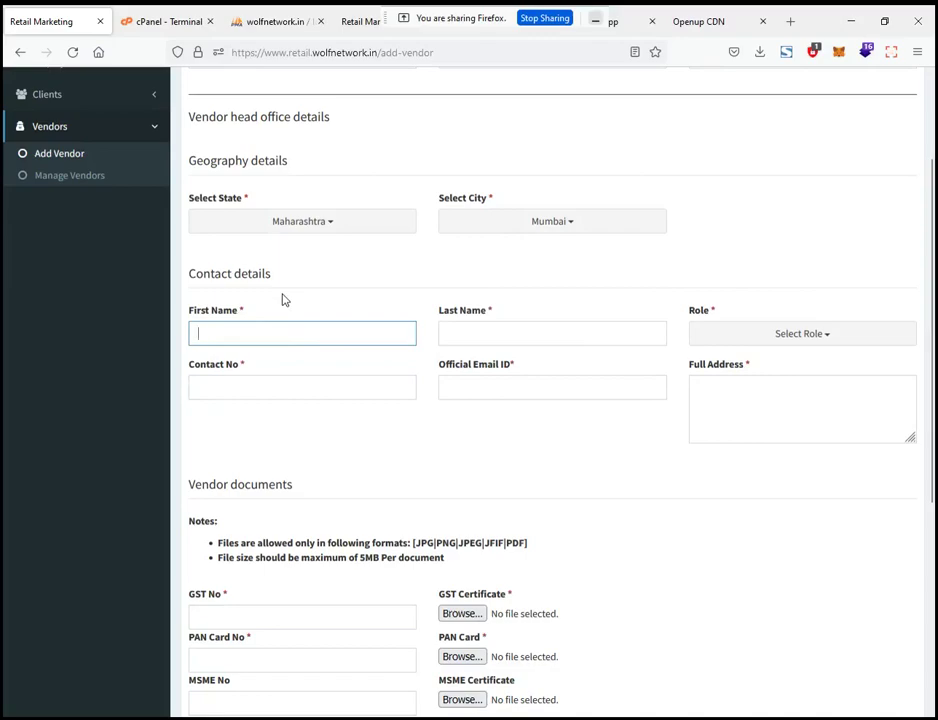
Enter the contact's first name and last name
{"action": "type", "text": "ABC"}
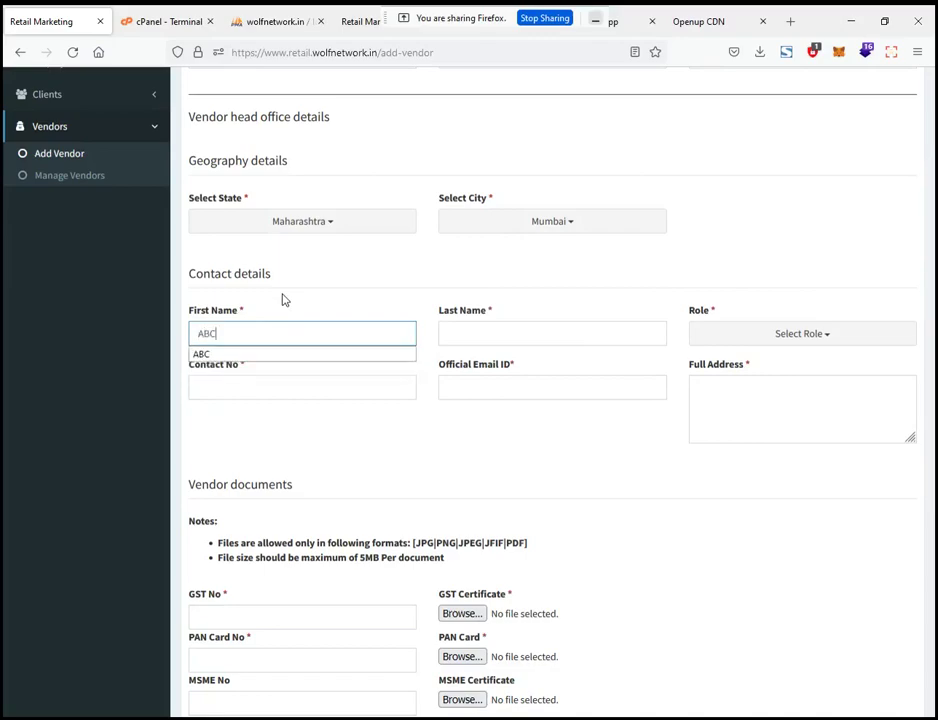
{"action": "key", "text": "BackSpace"}
{"action": "key", "text": "BackSpace"}
{"action": "key", "text": "BackSpace"}
{"action": "type", "text": "DEF TEST"}
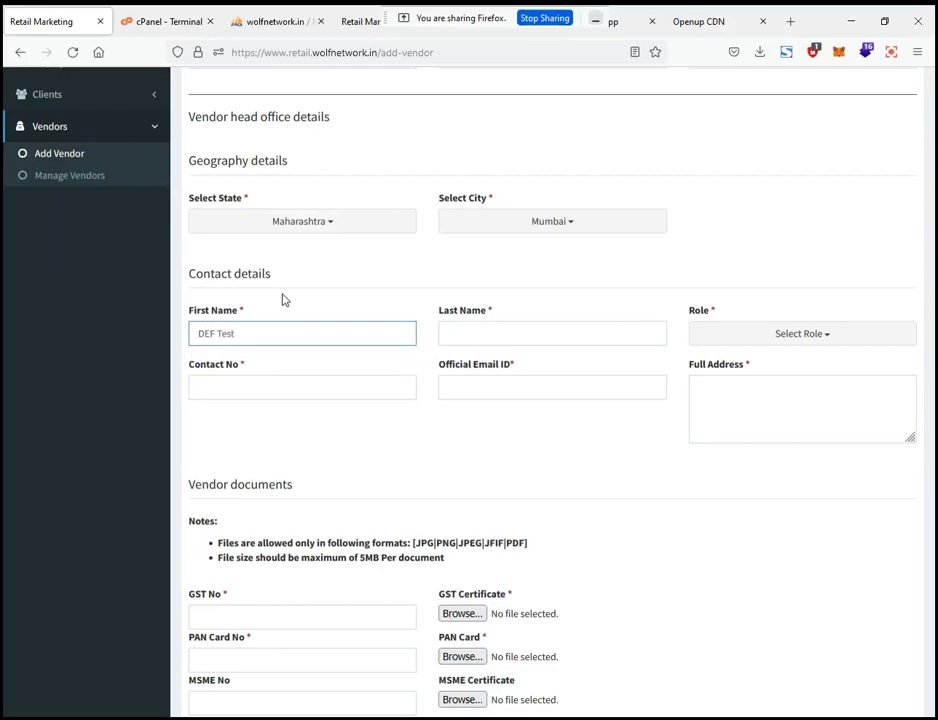
{"action": "key", "text": "ctrl+shift+Left"}
{"action": "key", "text": "BackSpace"}
{"action": "key", "text": "BackSpace"}
{"action": "key", "text": "Tab"}
{"action": "type", "text": "Test"}
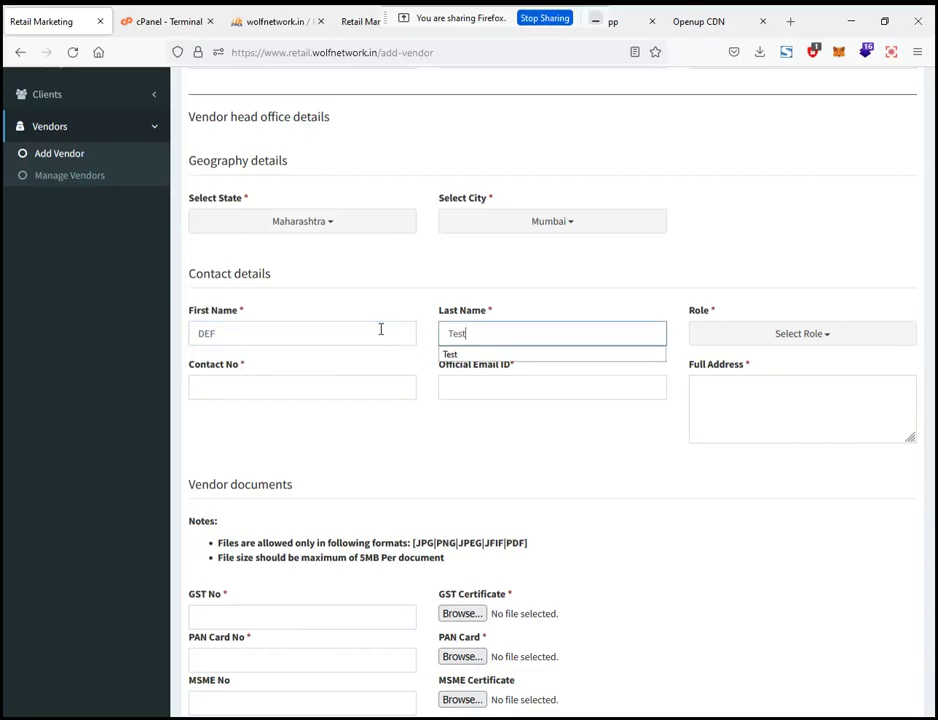
Give the contact the Manager role and fill in the phone number, official e-mail and address
{"action": "left_click", "coordinate": [762, 337]}
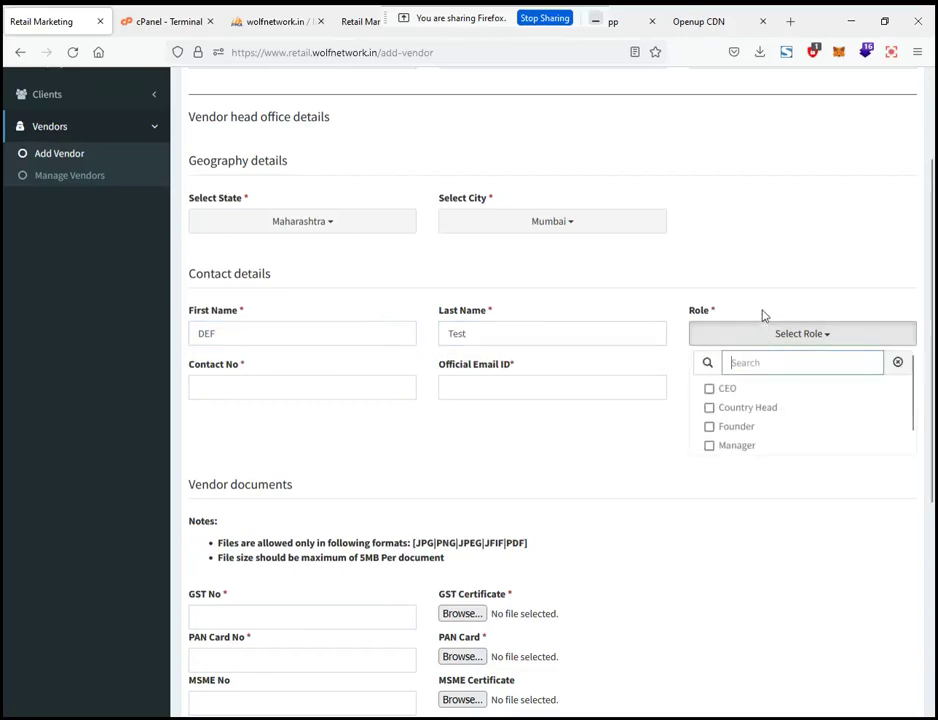
{"action": "scroll", "coordinate": [750, 430], "scroll_direction": "down", "scroll_amount": 1}
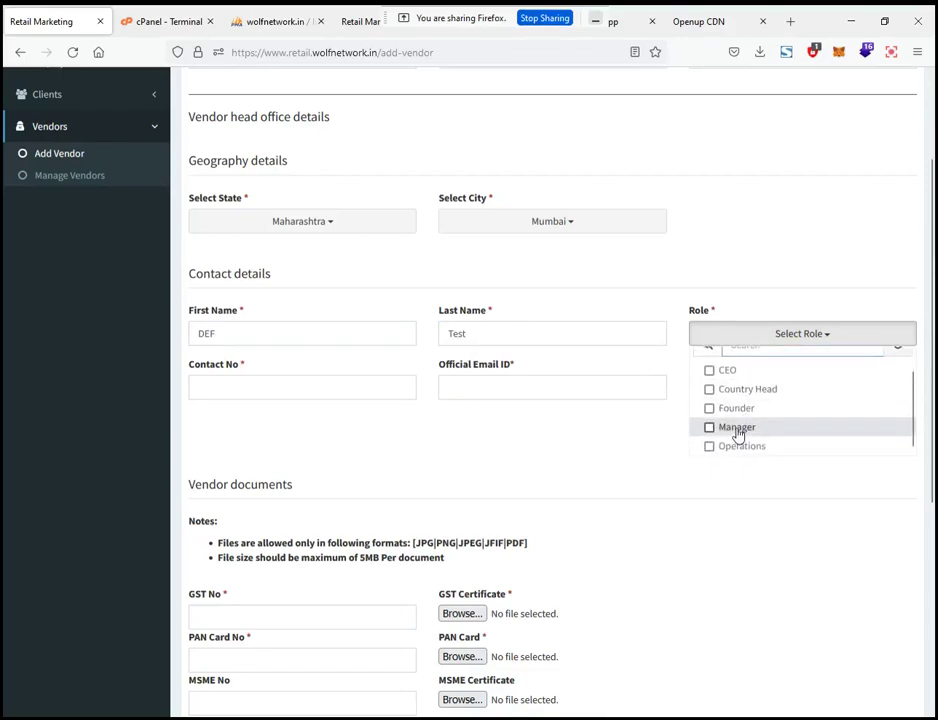
{"action": "left_click", "coordinate": [737, 430]}
{"action": "left_click", "coordinate": [335, 418]}
{"action": "left_click", "coordinate": [278, 389]}
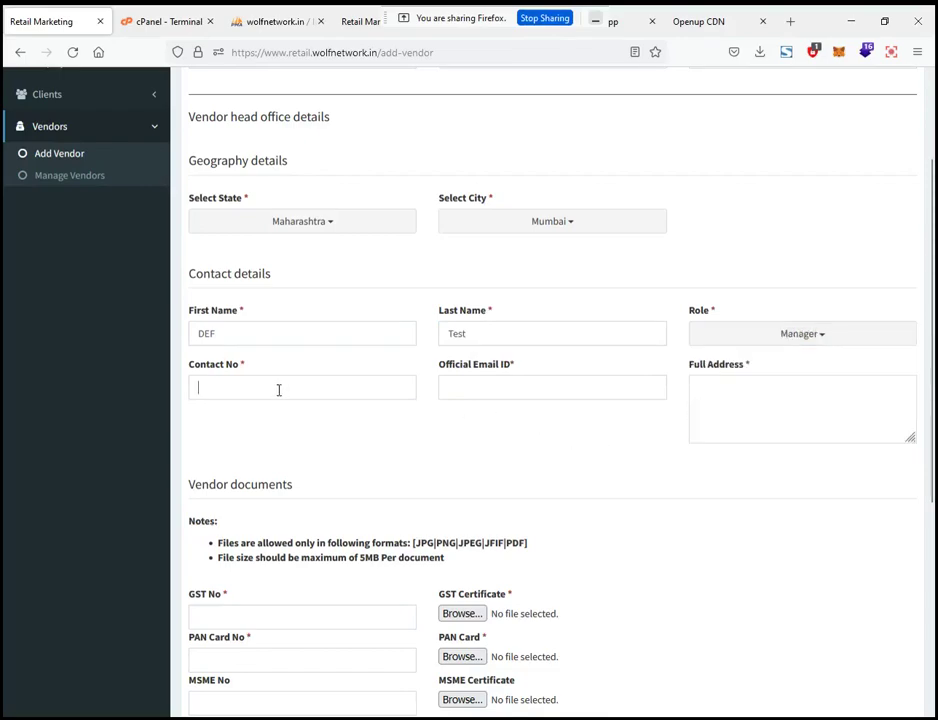
{"action": "type", "text": "1234567890"}
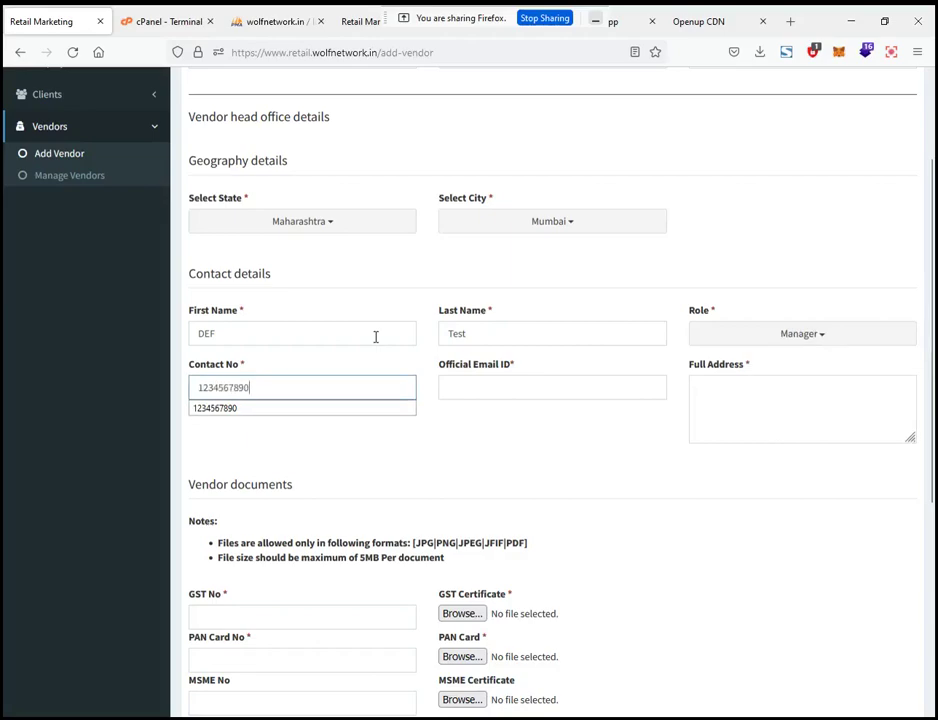
{"action": "key", "text": "Tab"}
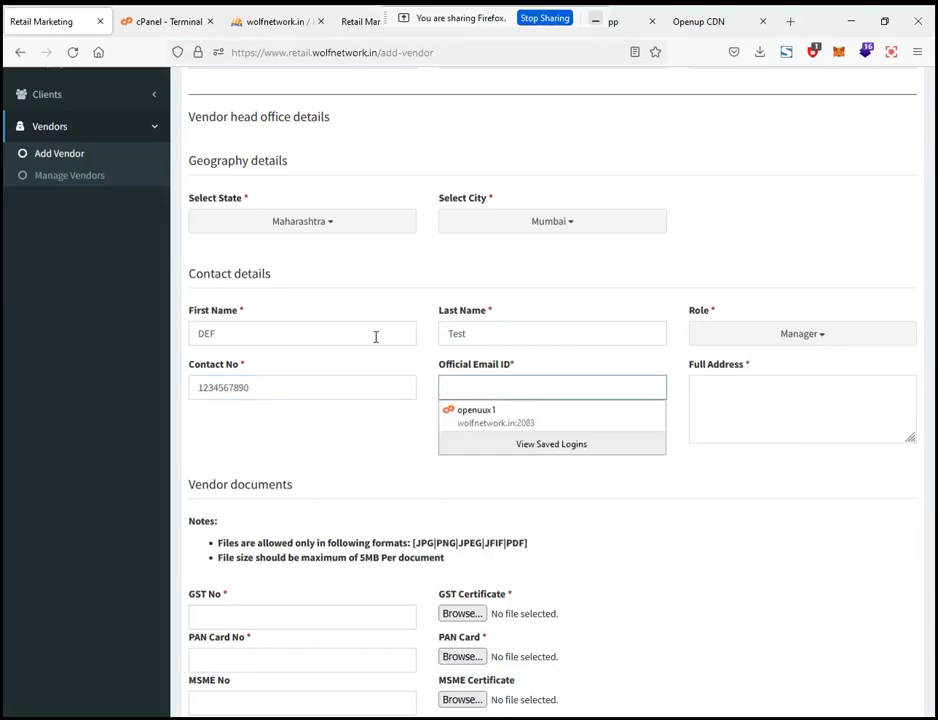
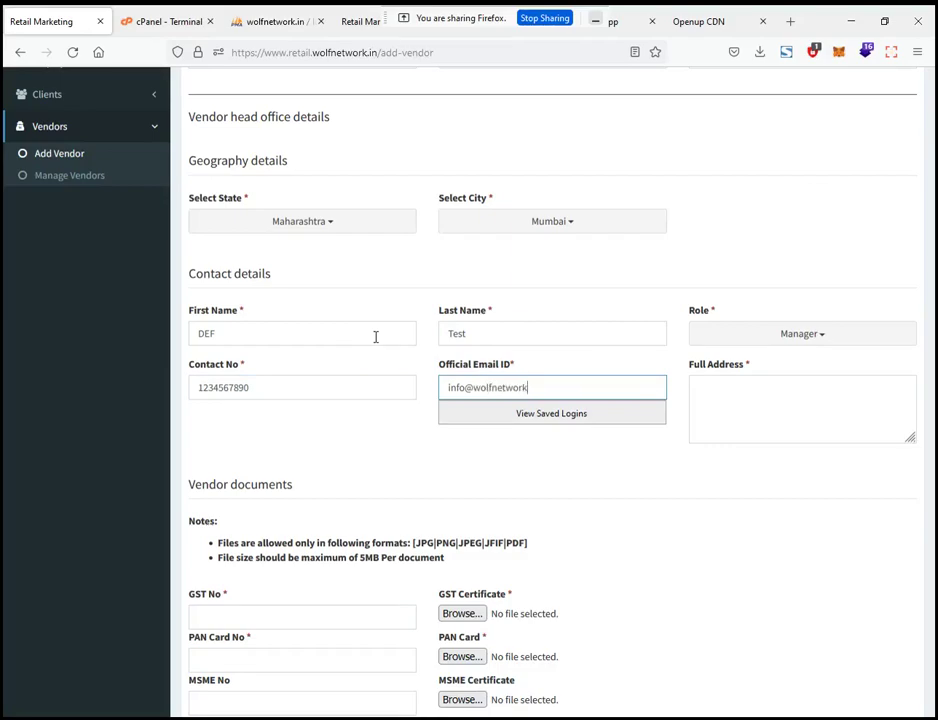
{"action": "left_click", "coordinate": [731, 387]}
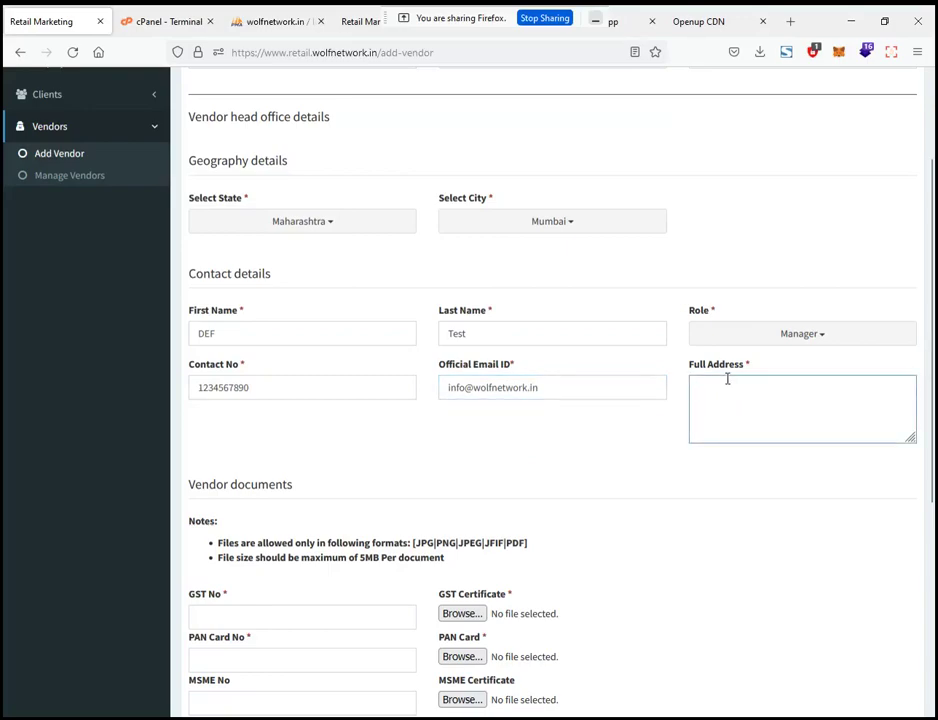
{"action": "type", "text": "Demo Address."}
Enter the GST number and attach bram-naus-n8Qb1ZAkK88-unsplash.jpg as the GST certificate
{"action": "scroll", "coordinate": [467, 404], "scroll_direction": "down", "scroll_amount": 5}
{"action": "left_click", "coordinate": [232, 320]}
{"action": "type", "text": "123"}
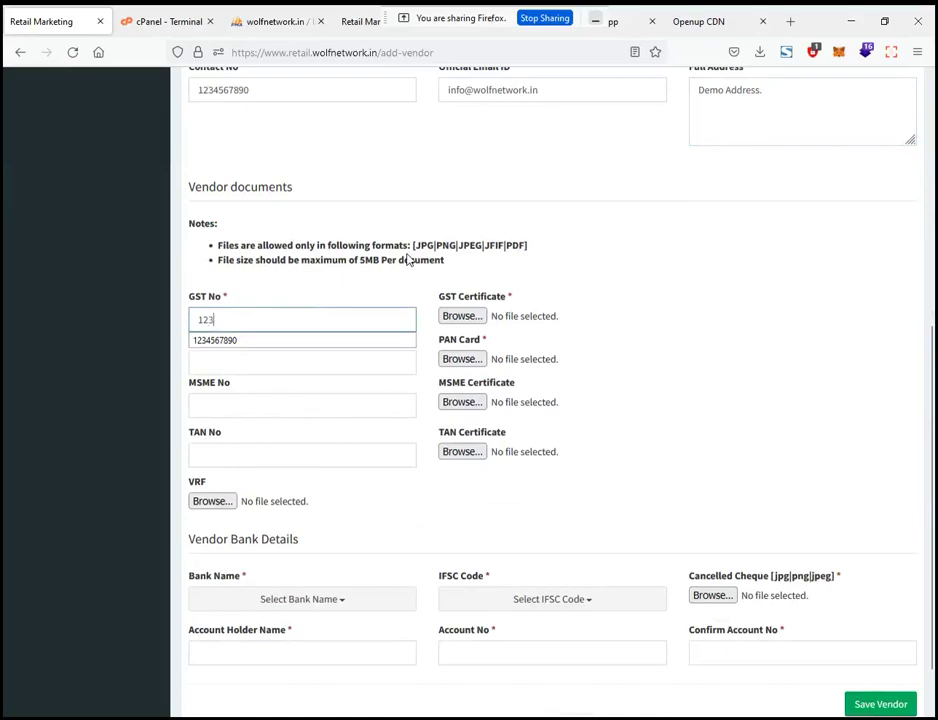
{"action": "type", "text": "4567890"}
{"action": "left_click", "coordinate": [461, 316]}
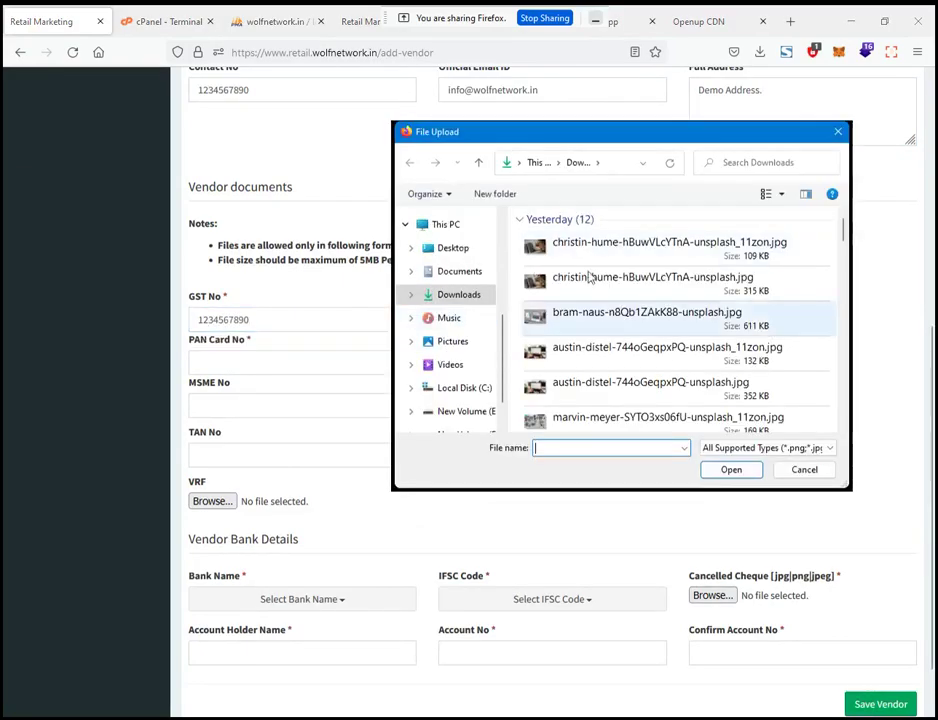
{"action": "double_click", "coordinate": [589, 325]}
Enter the PAN number and attach mailchimp-lsdA8QpWN_A-unsplash_11zon.jpg as the PAN card
{"action": "left_click", "coordinate": [297, 362]}
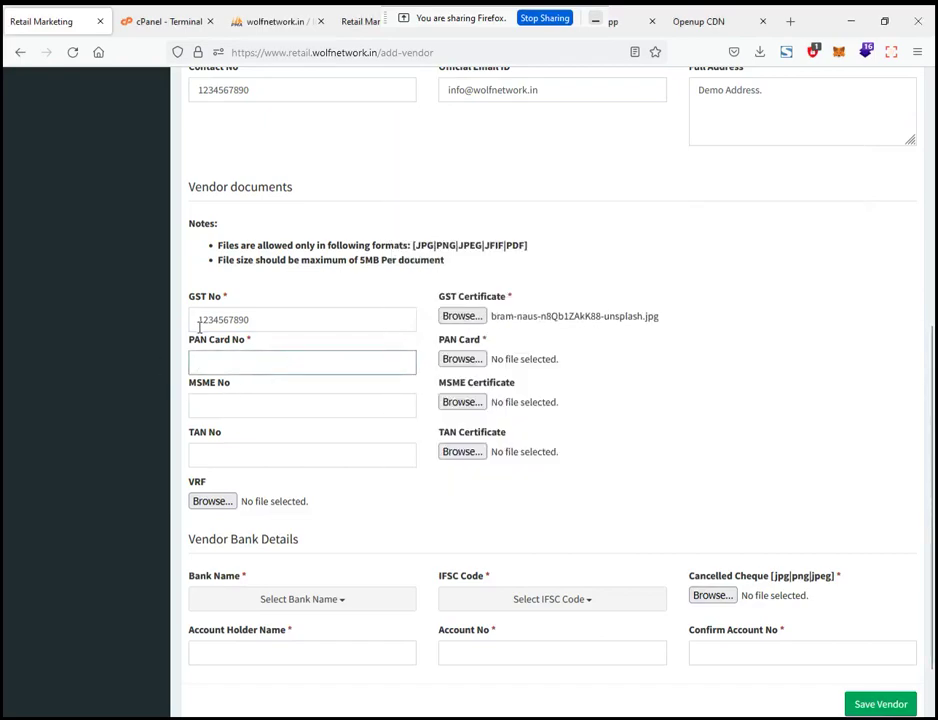
{"action": "type", "text": "1234567890"}
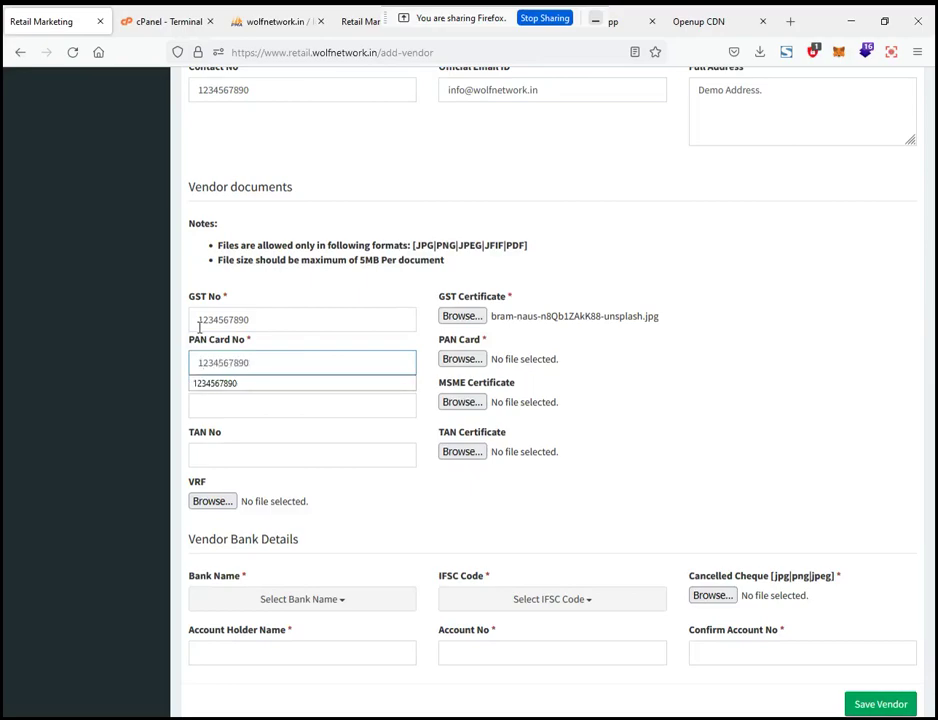
{"action": "left_click", "coordinate": [461, 359]}
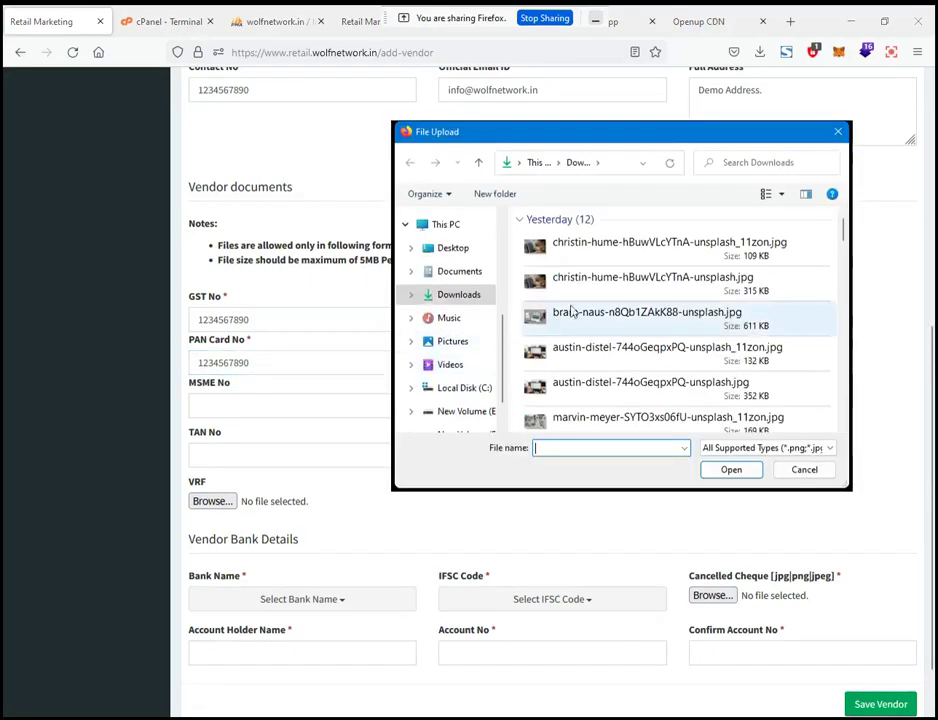
{"action": "scroll", "coordinate": [593, 375], "scroll_direction": "down", "scroll_amount": 3}
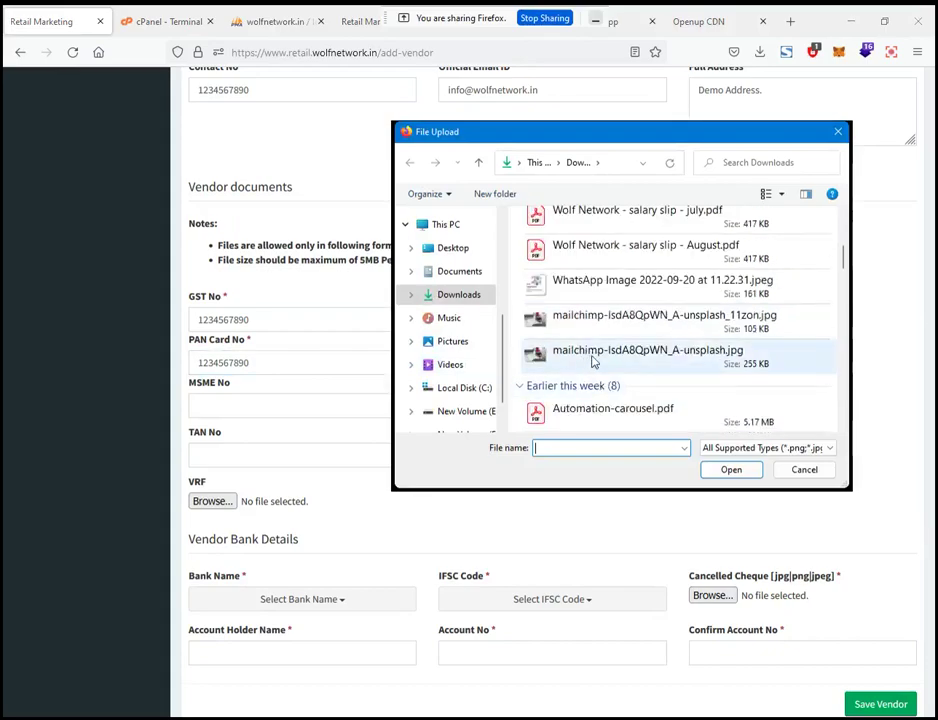
{"action": "double_click", "coordinate": [600, 318]}
{"action": "left_click", "coordinate": [256, 409]}
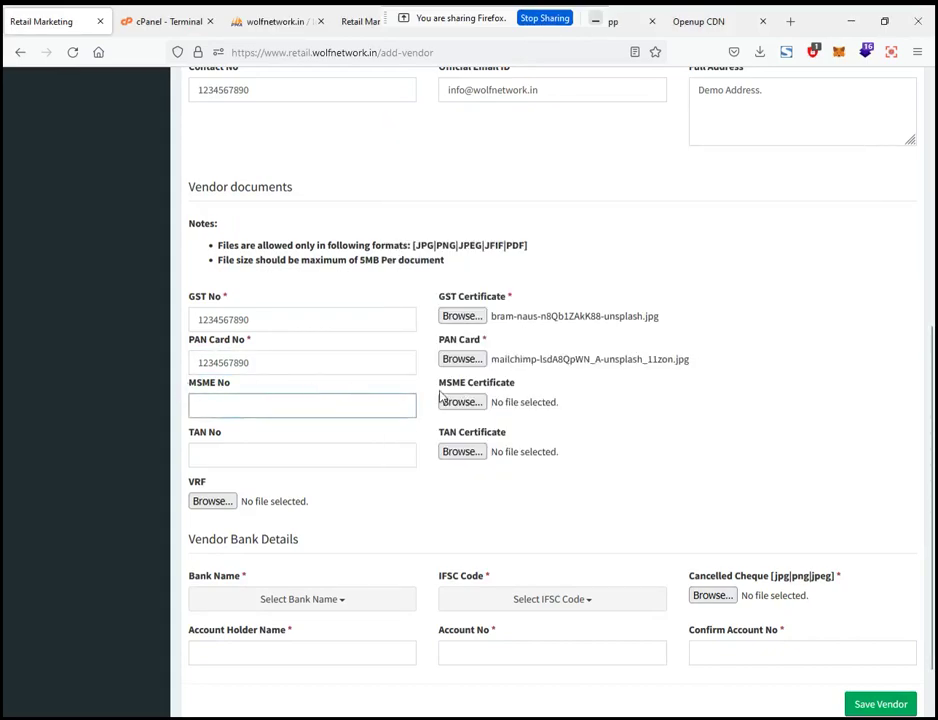
{"action": "left_click", "coordinate": [266, 450]}
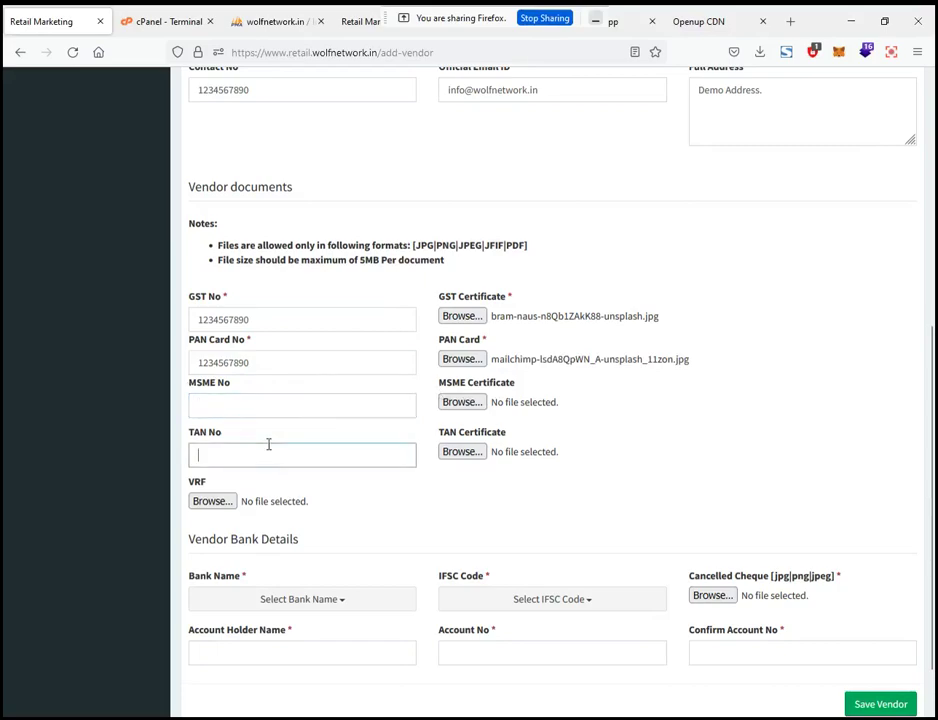
{"action": "scroll", "coordinate": [331, 398], "scroll_direction": "down", "scroll_amount": 2}
{"action": "left_click_drag", "start_coordinate": [190, 413], "coordinate": [214, 418]}
{"action": "left_click", "coordinate": [351, 418]}
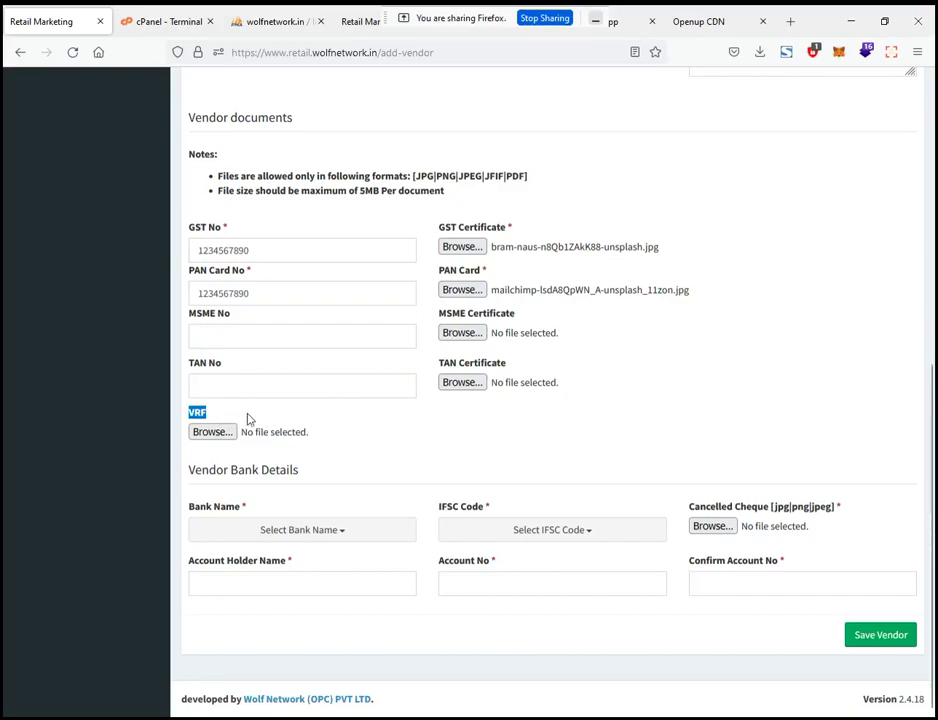
Choose ICICI BANK LIMITED with the Andheri branch IFSC code ICIC0000011
{"action": "left_click", "coordinate": [248, 532]}
{"action": "type", "text": "ici"}
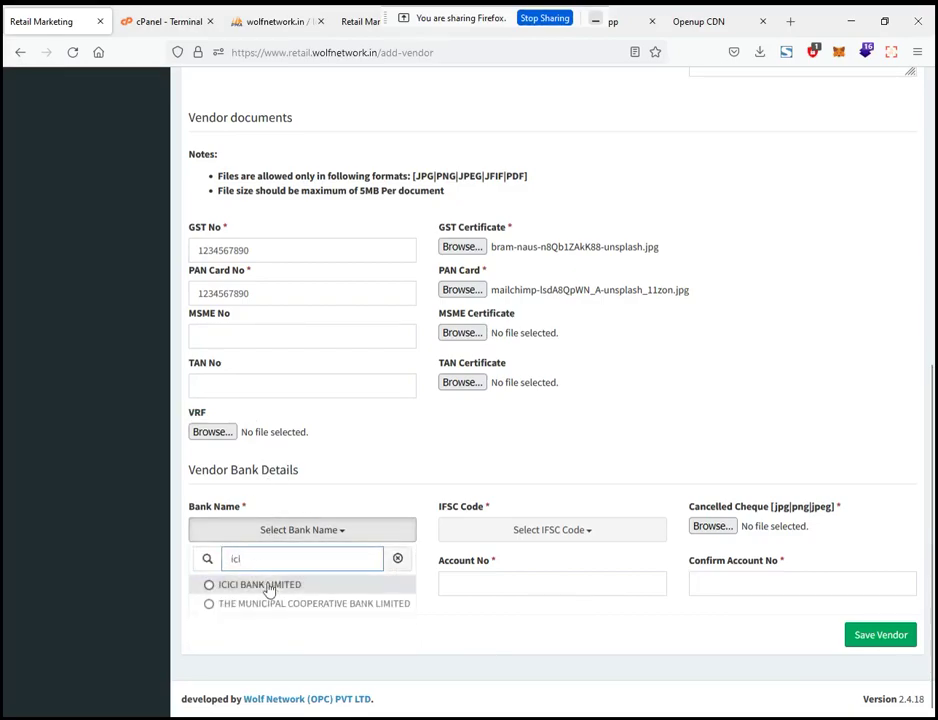
{"action": "left_click", "coordinate": [288, 584]}
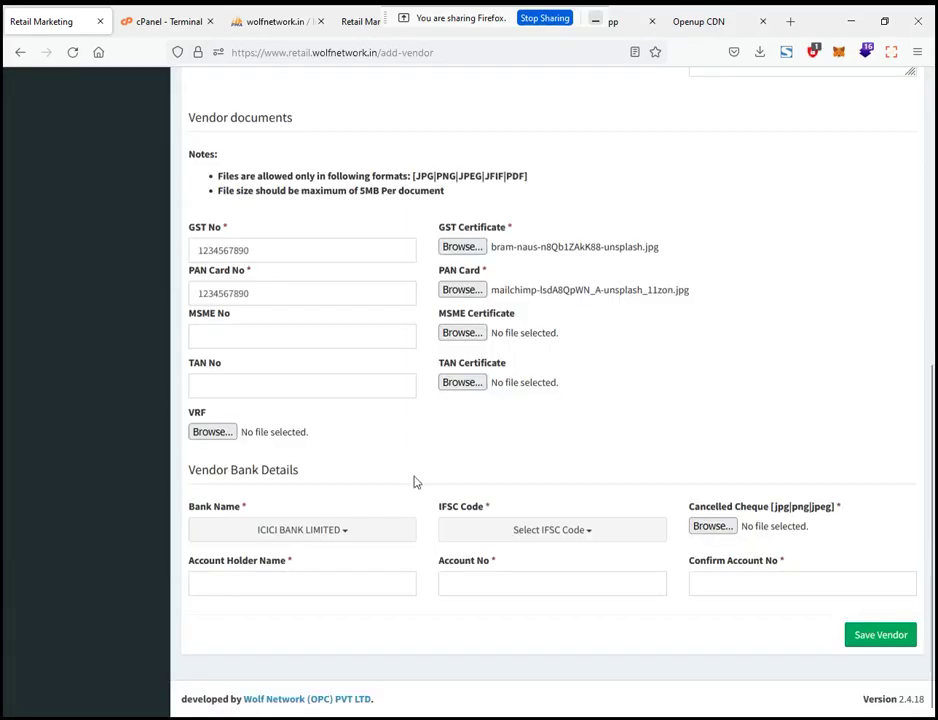
{"action": "left_click", "coordinate": [502, 540]}
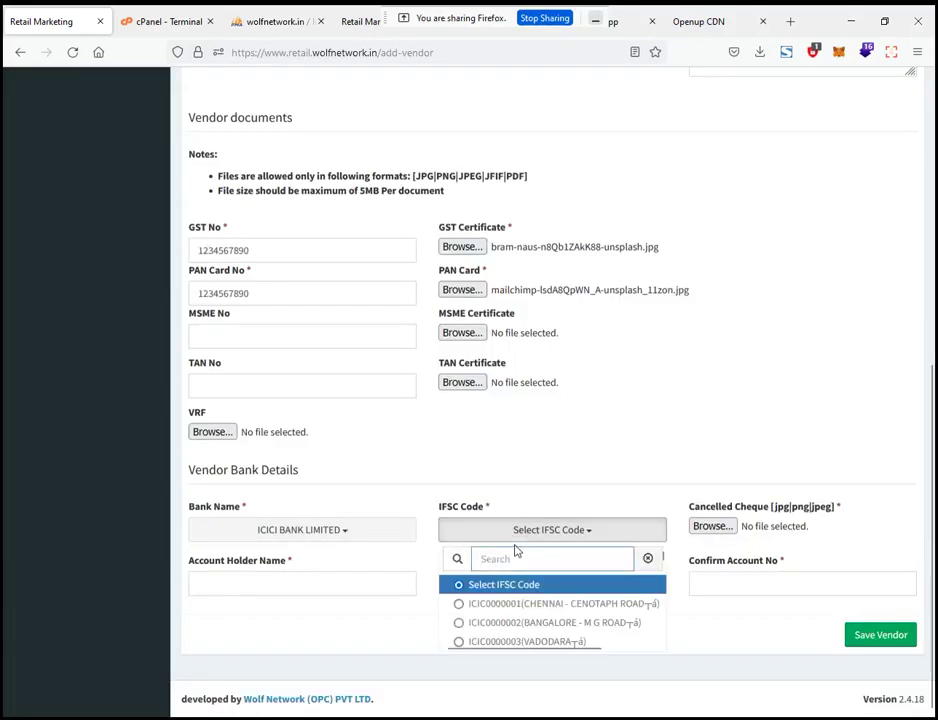
{"action": "type", "text": "andhe"}
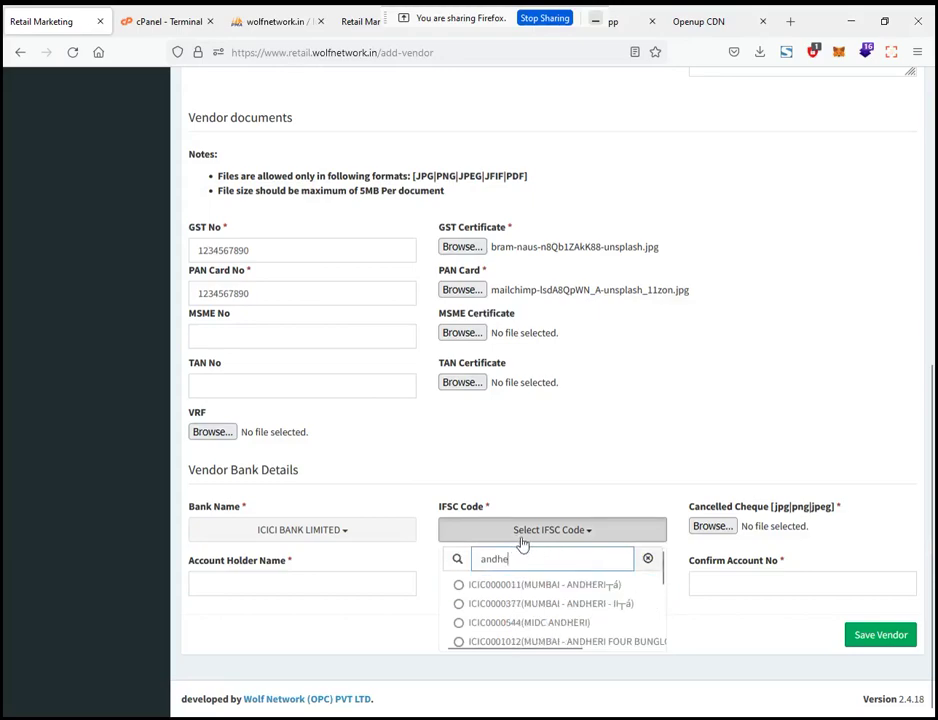
{"action": "left_click", "coordinate": [573, 589]}
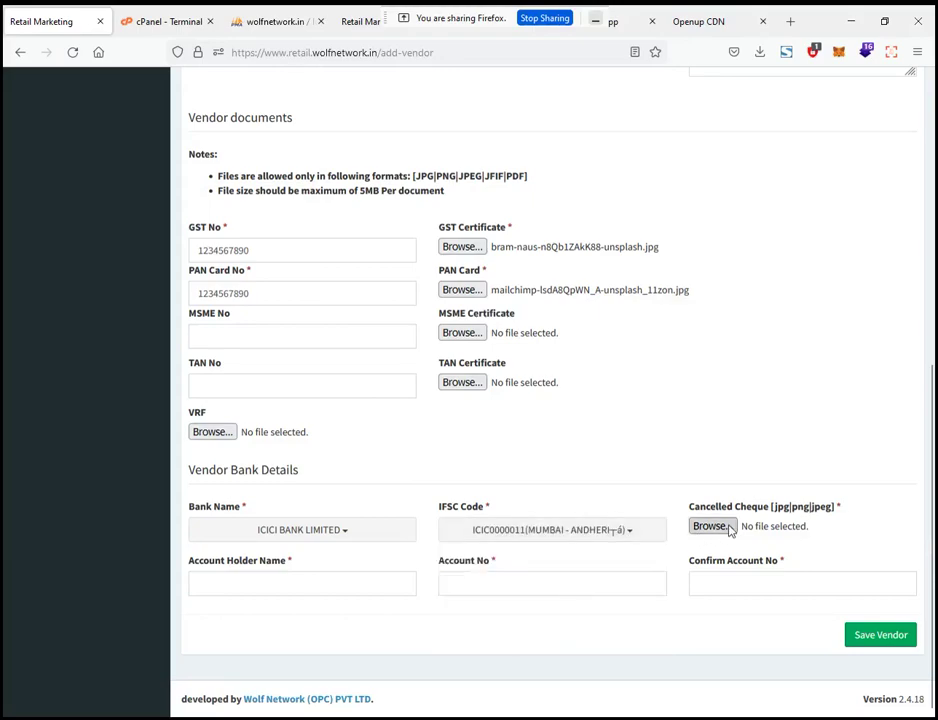
Attach cms.png as the cancelled cheque
{"action": "left_click", "coordinate": [713, 528]}
{"action": "scroll", "coordinate": [593, 385], "scroll_direction": "down", "scroll_amount": 10}
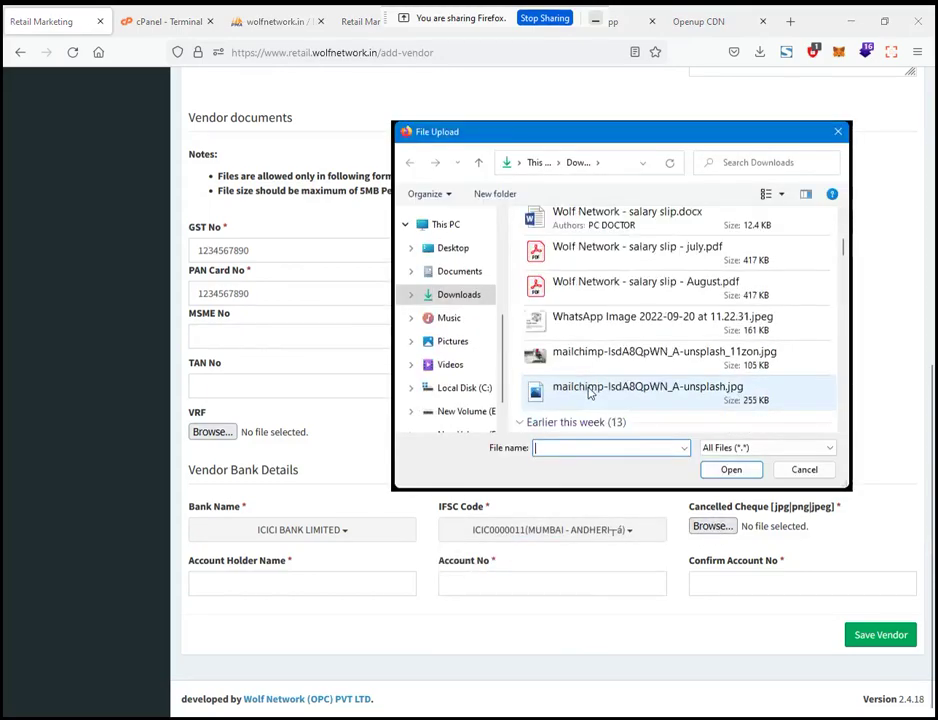
{"action": "scroll", "coordinate": [590, 376], "scroll_direction": "down", "scroll_amount": 3}
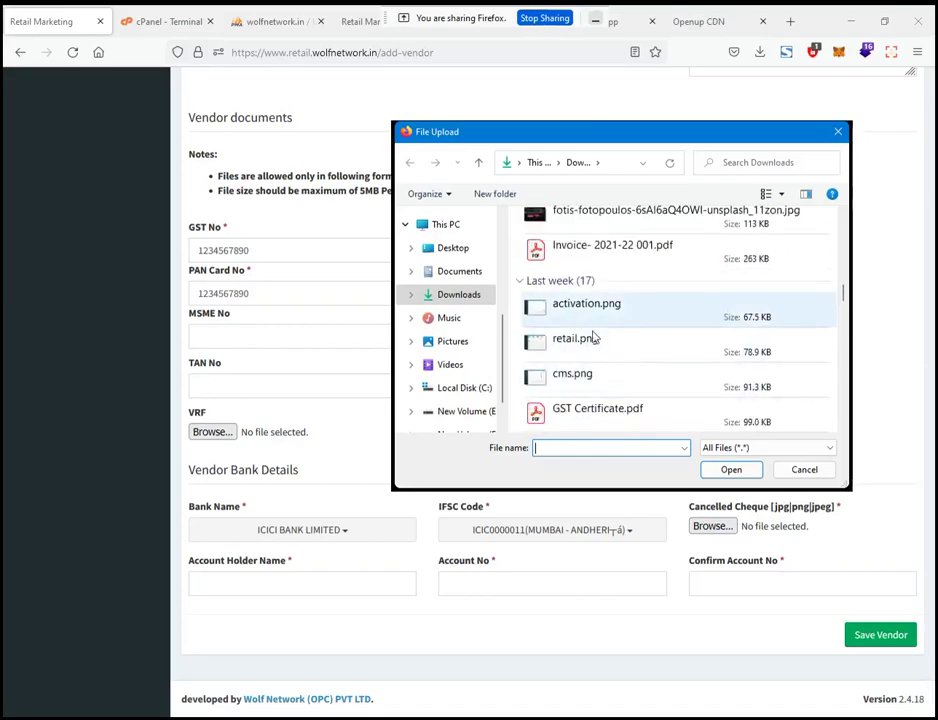
{"action": "double_click", "coordinate": [588, 378]}
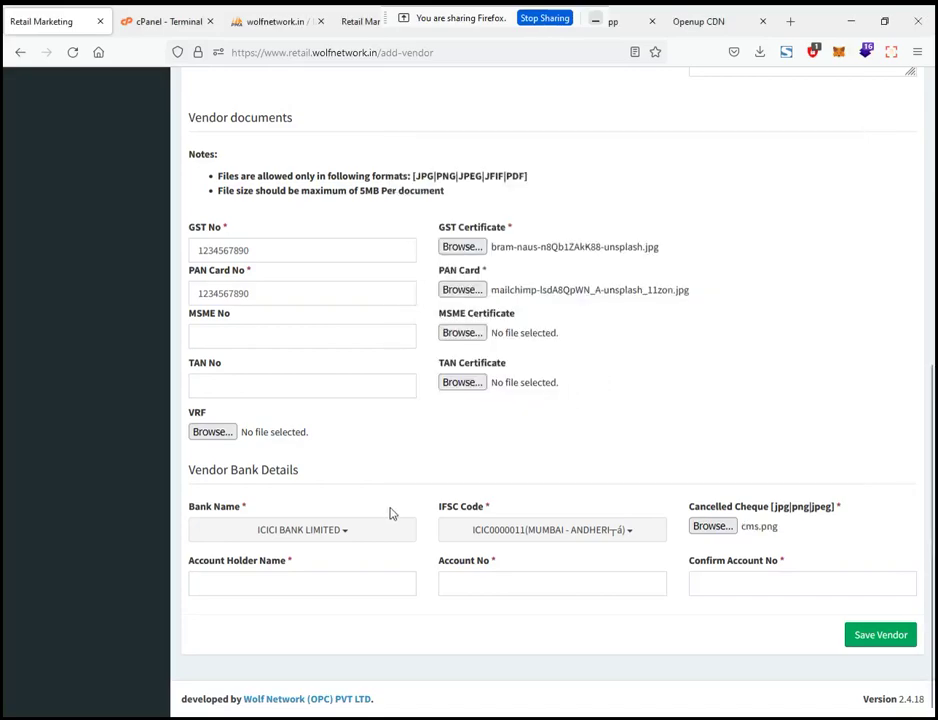
Enter ABC Test as account holder and the account number in both account fields
{"action": "left_click", "coordinate": [241, 585]}
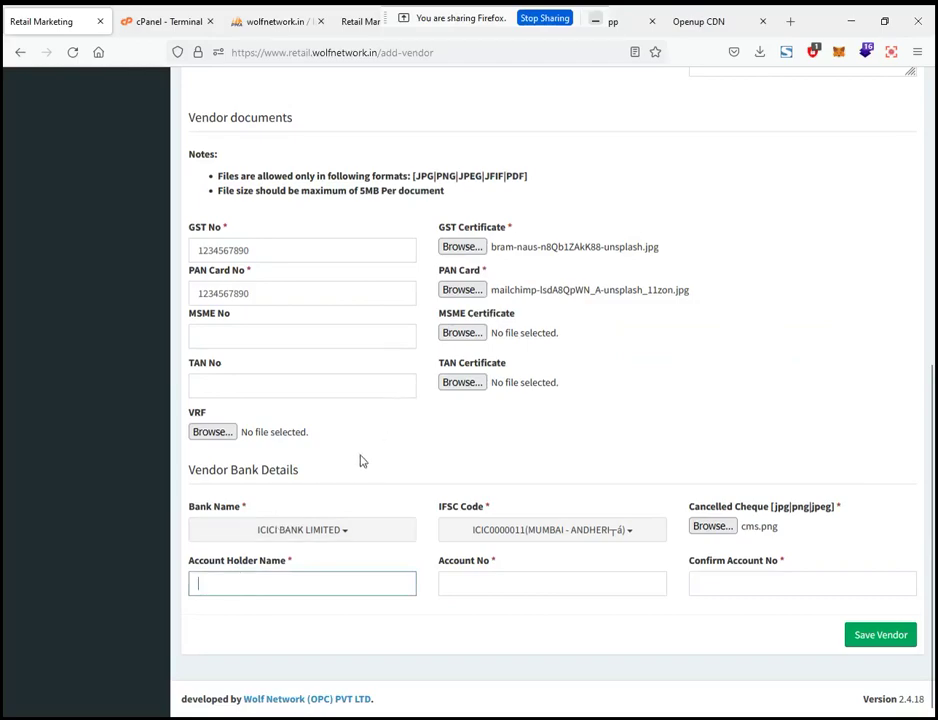
{"action": "type", "text": "ABC"}
{"action": "key", "text": "Down"}
{"action": "key", "text": "Return"}
{"action": "key", "text": "Tab"}
{"action": "type", "text": "1"}
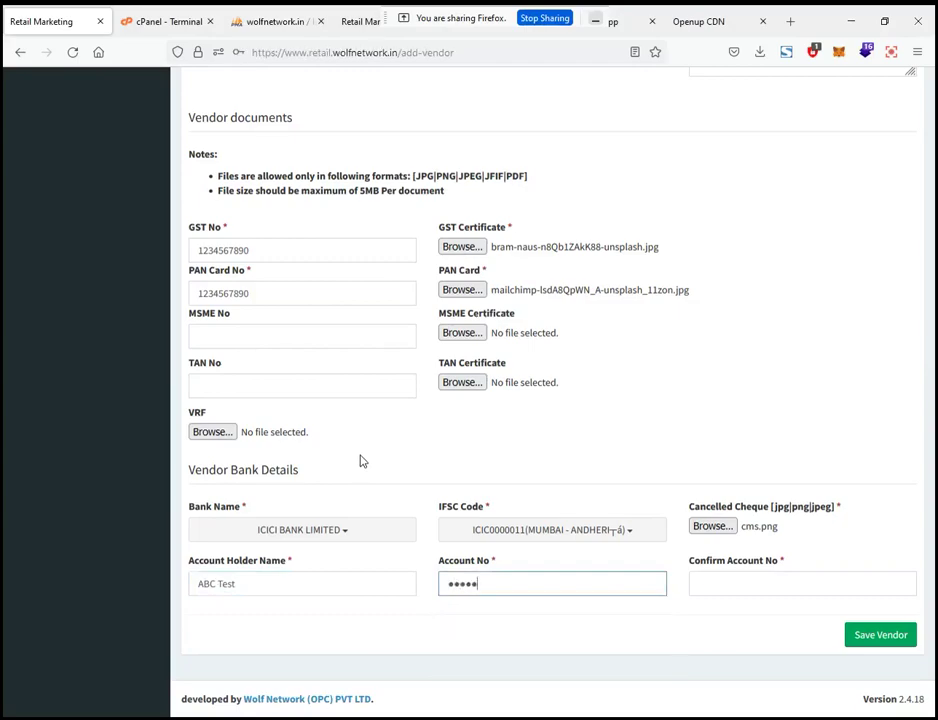
{"action": "type", "text": "234567890"}
{"action": "key", "text": "Tab"}
{"action": "type", "text": "1"}
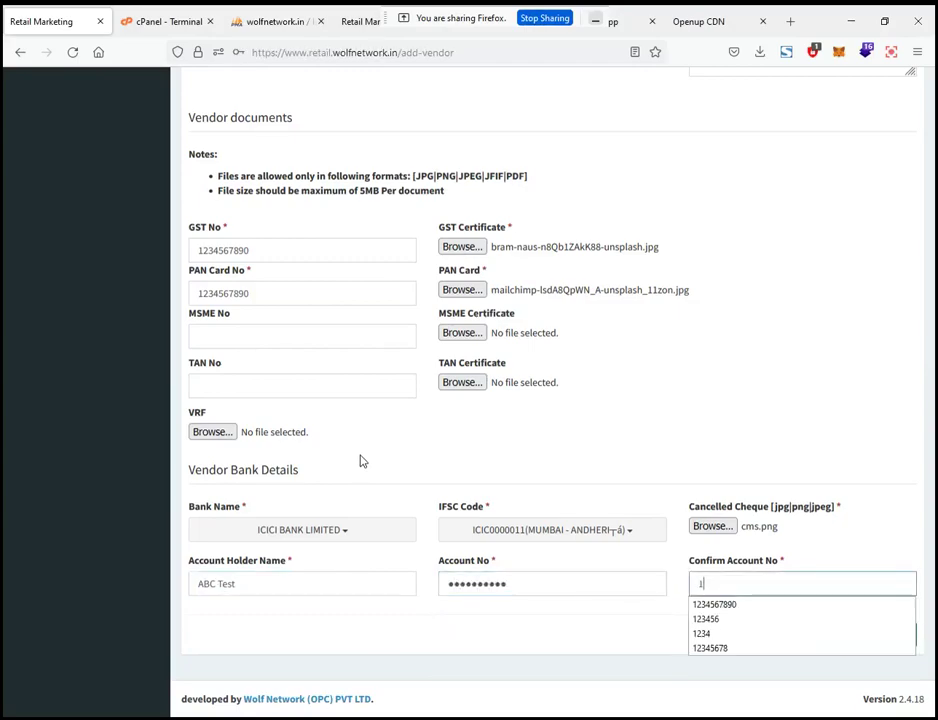
{"action": "type", "text": "234567890"}
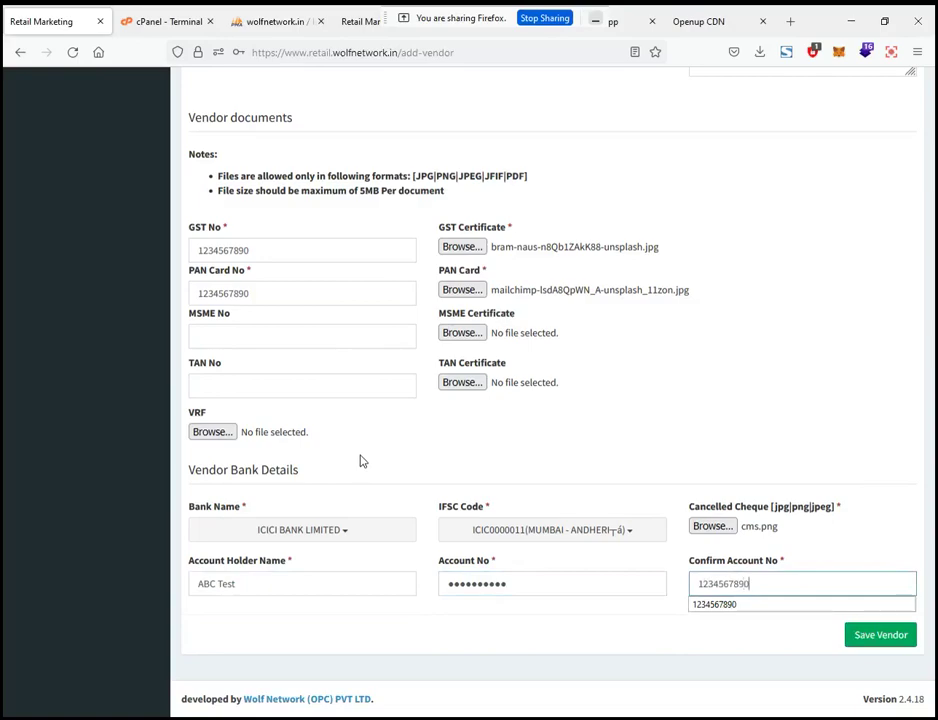
{"action": "left_click", "coordinate": [564, 581]}
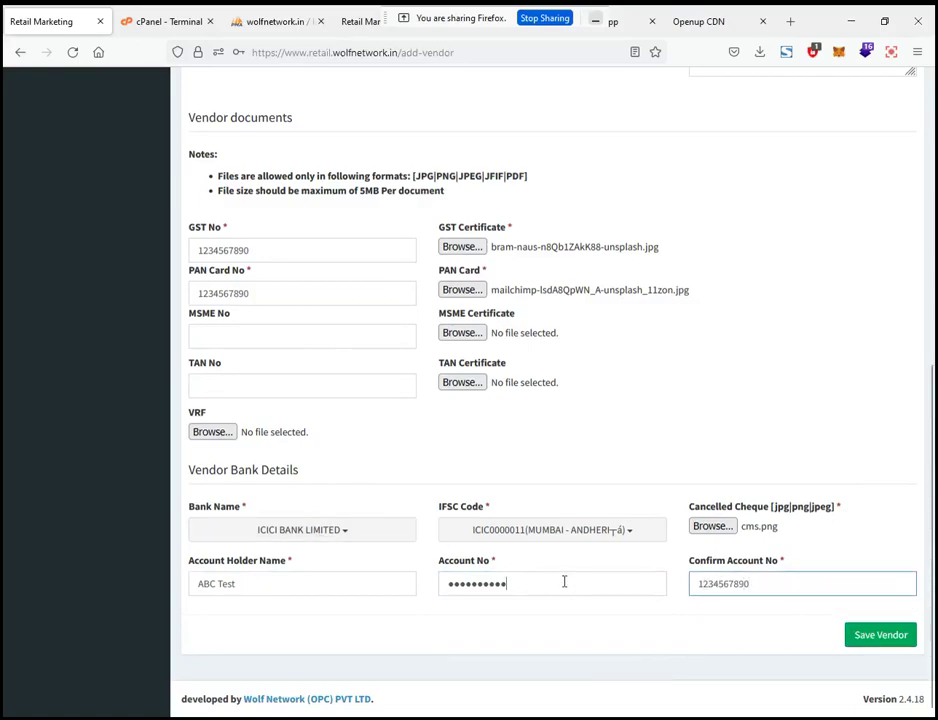
{"action": "left_click", "coordinate": [767, 587]}
{"action": "scroll", "coordinate": [676, 540], "scroll_direction": "up", "scroll_amount": 3}
{"action": "scroll", "coordinate": [676, 540], "scroll_direction": "up", "scroll_amount": 2}
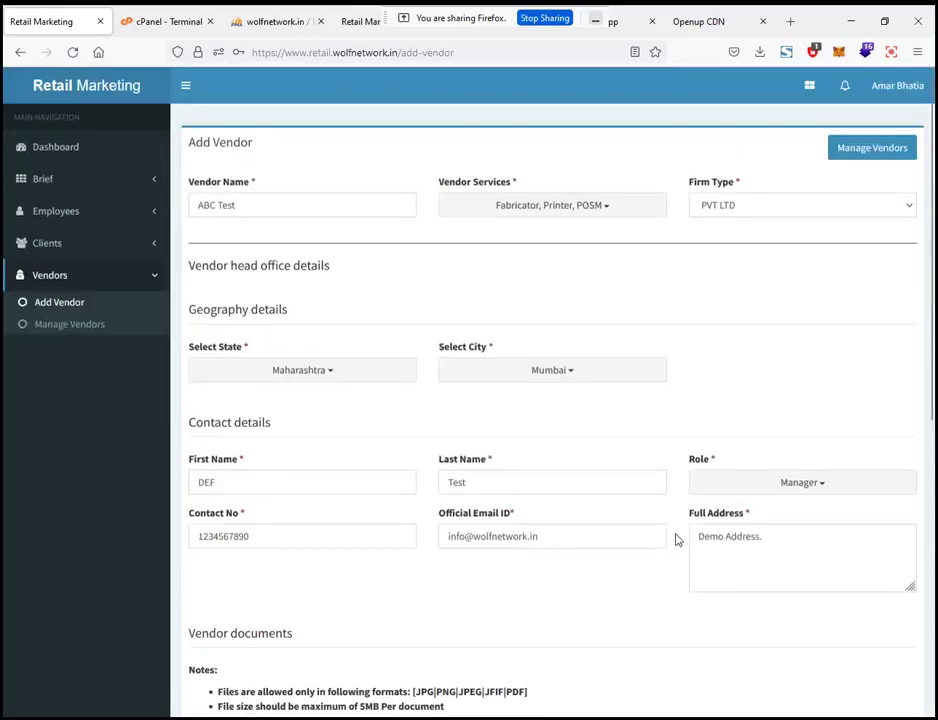
{"action": "scroll", "coordinate": [676, 540], "scroll_direction": "down", "scroll_amount": 5}
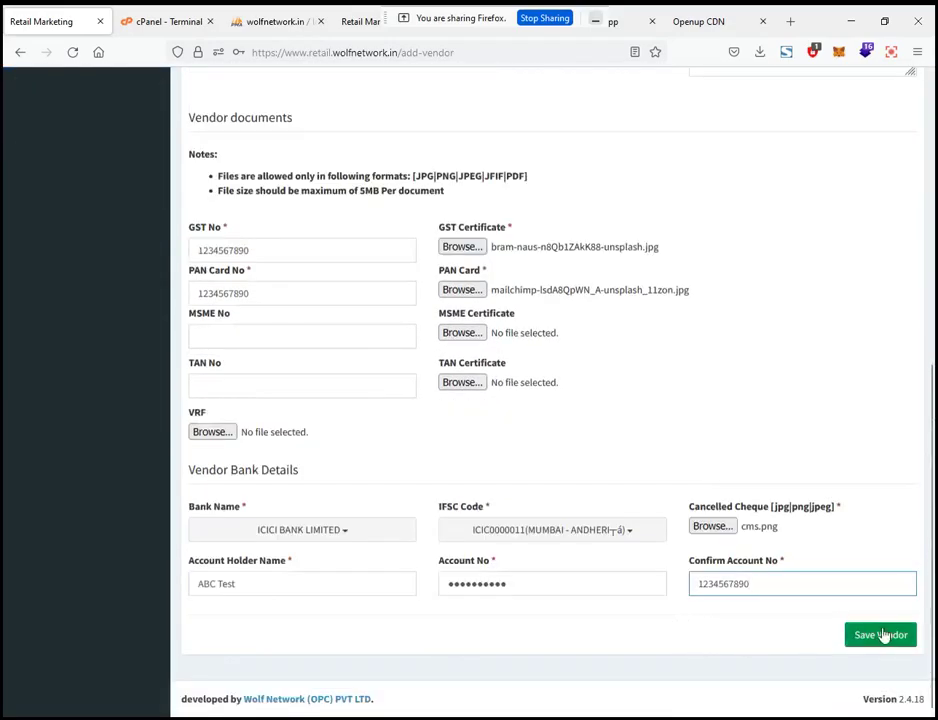
Save vendor ABC Test, declining Firefox's offer to save the login
{"action": "left_click", "coordinate": [890, 641]}
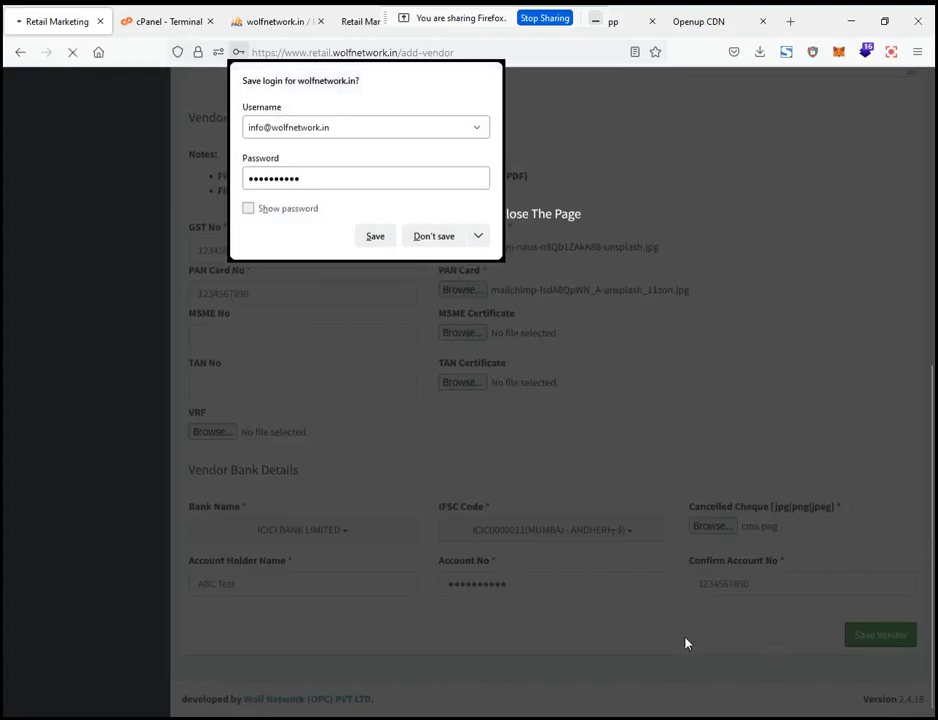
{"action": "left_click", "coordinate": [438, 239]}
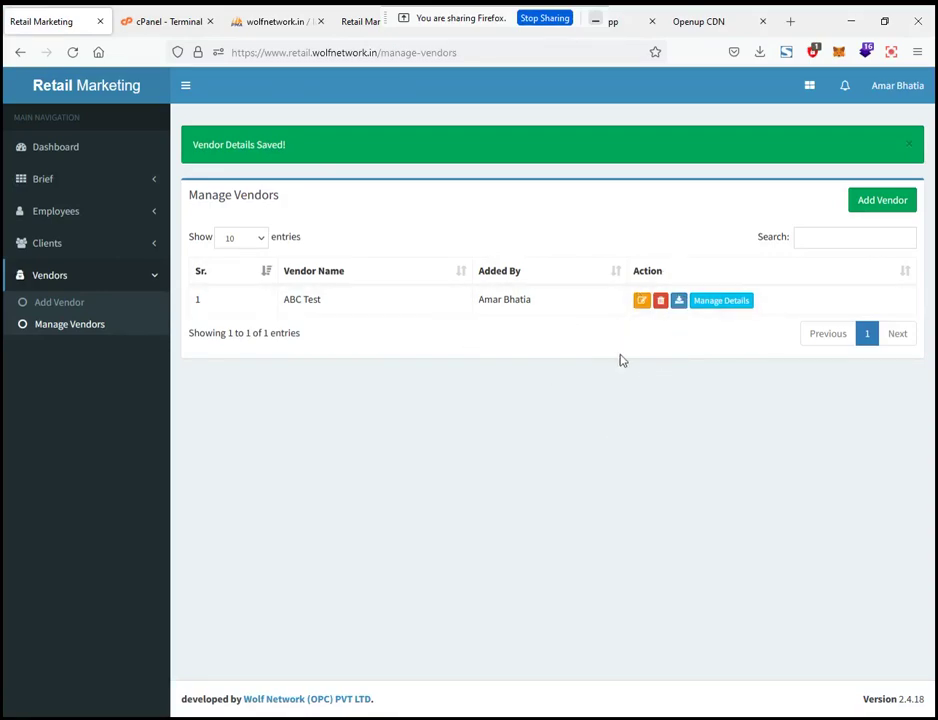
Open the ABC_Test.pdf vendor details report in a new tab and scroll through it
{"action": "middle_click", "coordinate": [679, 302]}
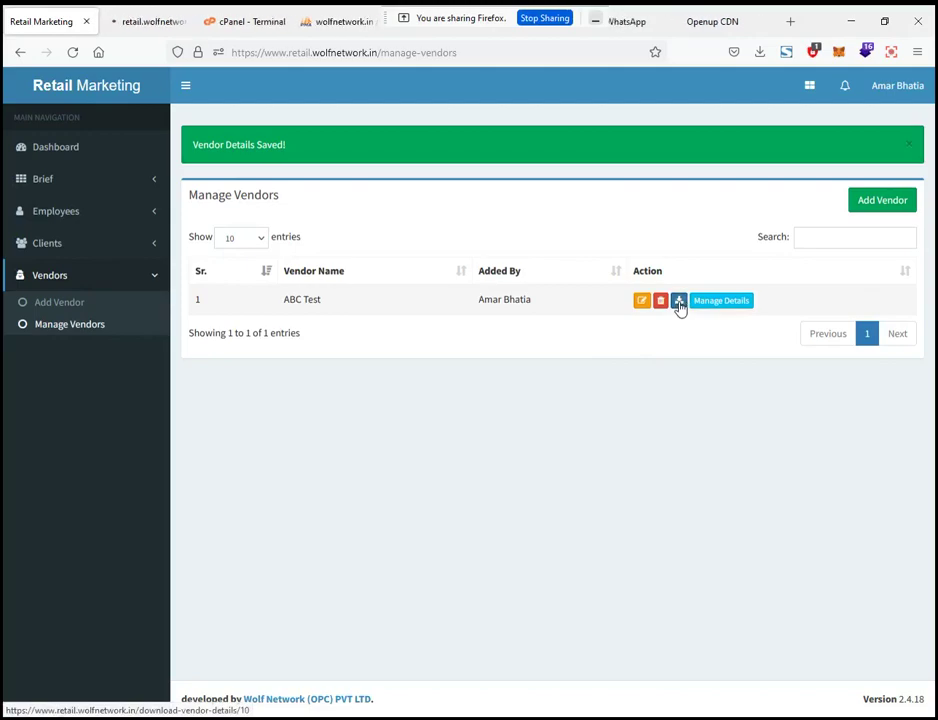
{"action": "left_click", "coordinate": [152, 18]}
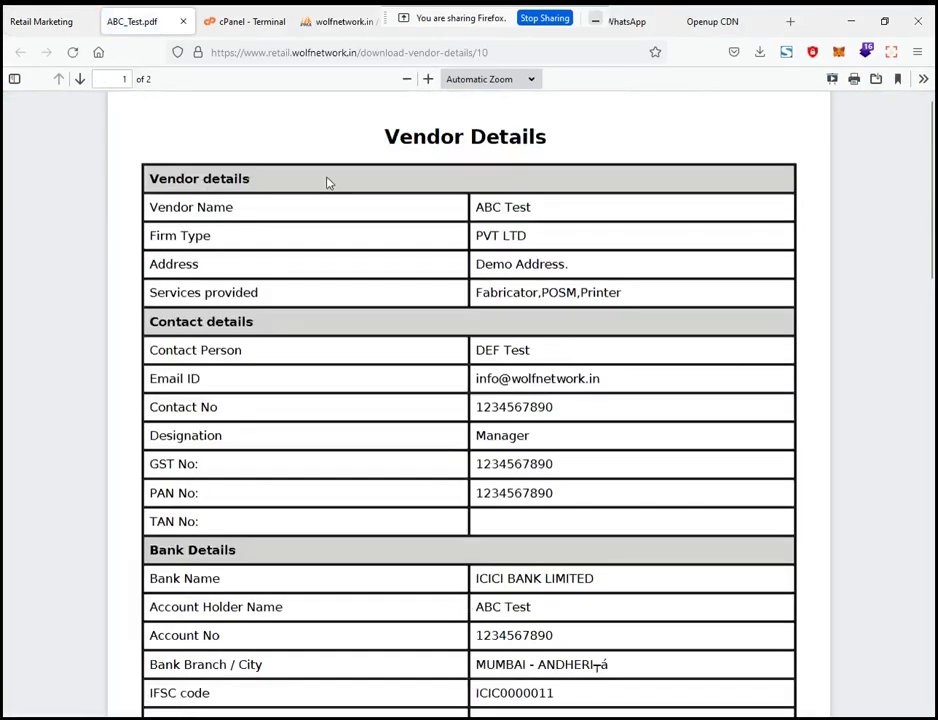
{"action": "scroll", "coordinate": [295, 200], "scroll_direction": "down", "scroll_amount": 3}
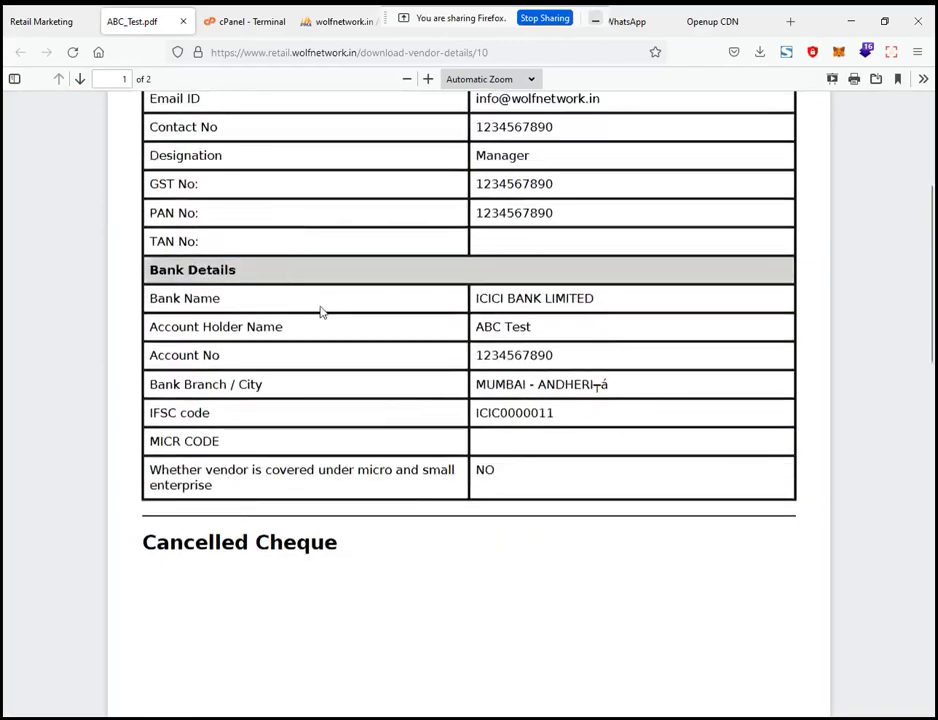
{"action": "scroll", "coordinate": [322, 312], "scroll_direction": "down", "scroll_amount": 4}
{"action": "scroll", "coordinate": [322, 312], "scroll_direction": "down", "scroll_amount": 8}
{"action": "scroll", "coordinate": [322, 312], "scroll_direction": "up", "scroll_amount": 12}
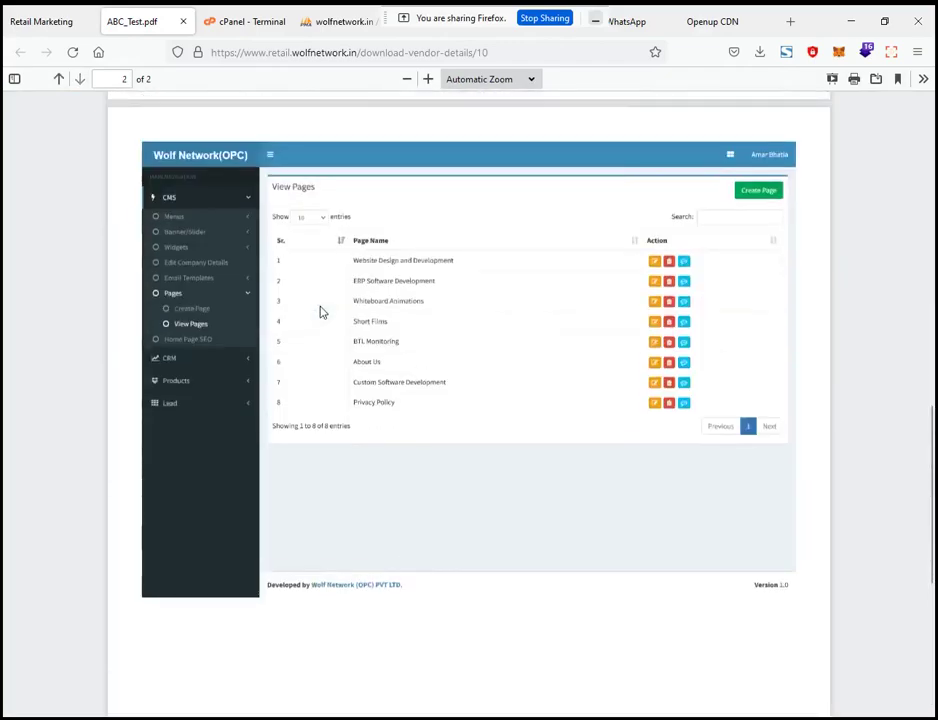
{"action": "scroll", "coordinate": [322, 312], "scroll_direction": "up", "scroll_amount": 3}
{"action": "scroll", "coordinate": [320, 312], "scroll_direction": "down", "scroll_amount": 10}
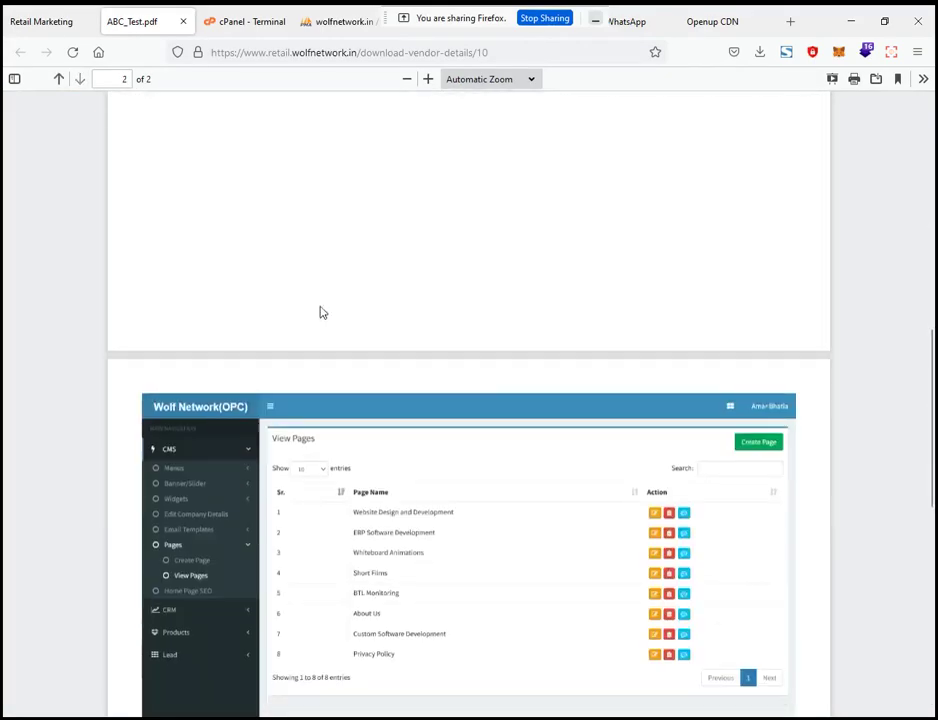
{"action": "scroll", "coordinate": [322, 312], "scroll_direction": "down", "scroll_amount": 3}
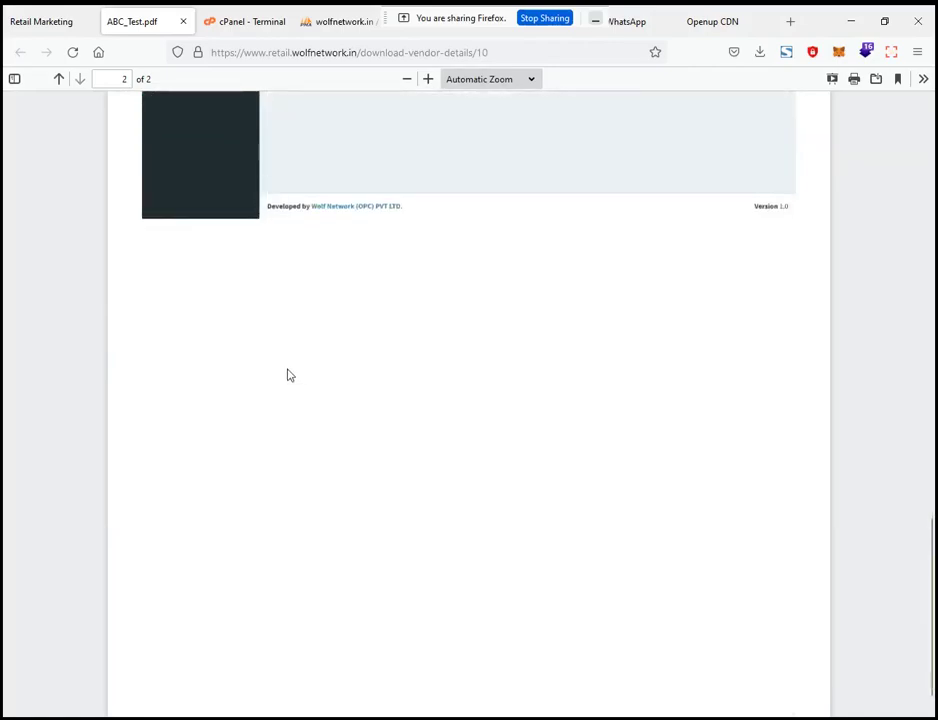
{"action": "scroll", "coordinate": [287, 375], "scroll_direction": "up", "scroll_amount": 10}
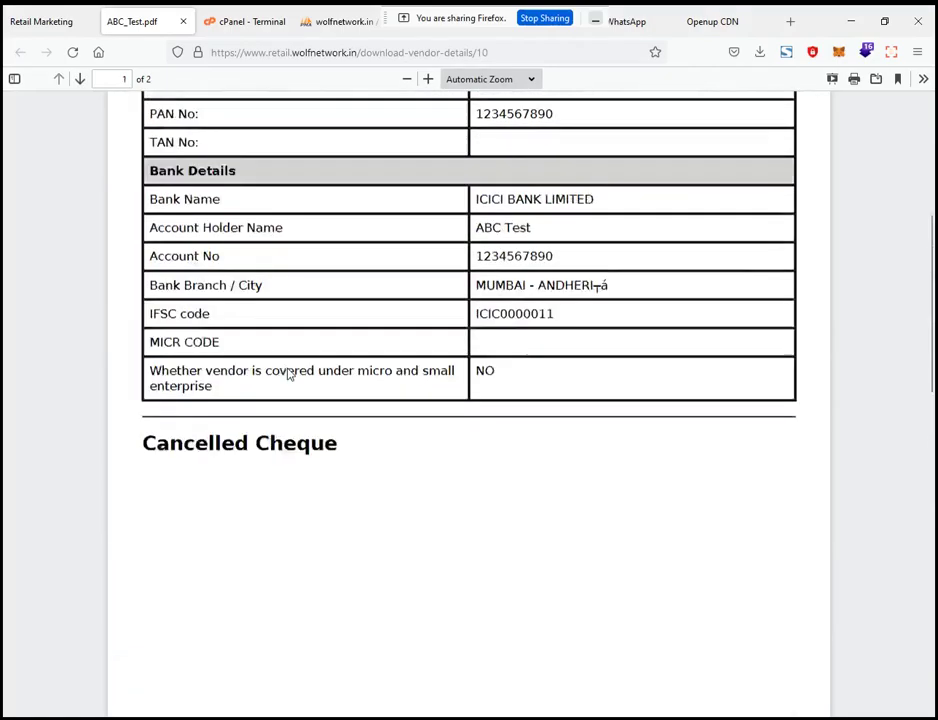
{"action": "scroll", "coordinate": [287, 375], "scroll_direction": "up", "scroll_amount": 4}
{"action": "left_click", "coordinate": [183, 21]}
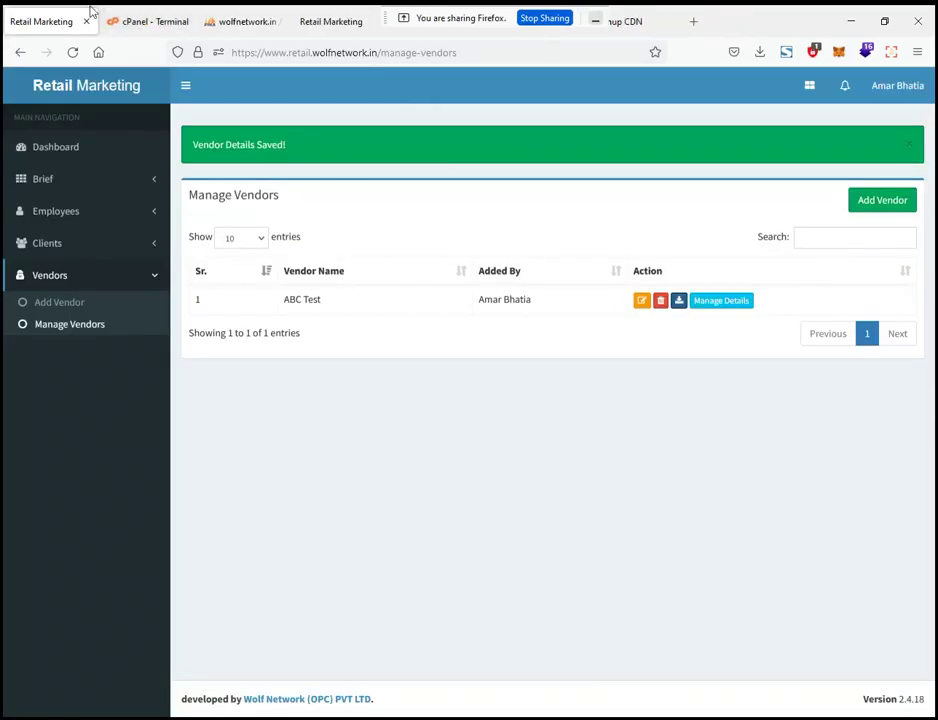
{"action": "left_click", "coordinate": [645, 304]}
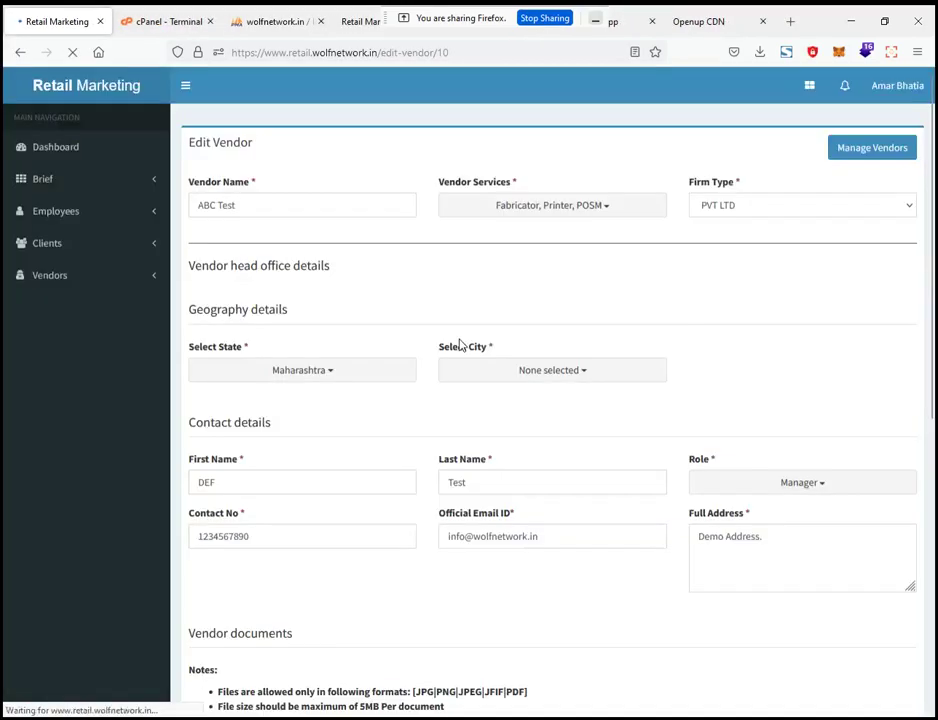
{"action": "scroll", "coordinate": [376, 345], "scroll_direction": "down", "scroll_amount": 4}
{"action": "scroll", "coordinate": [376, 345], "scroll_direction": "down", "scroll_amount": 3}
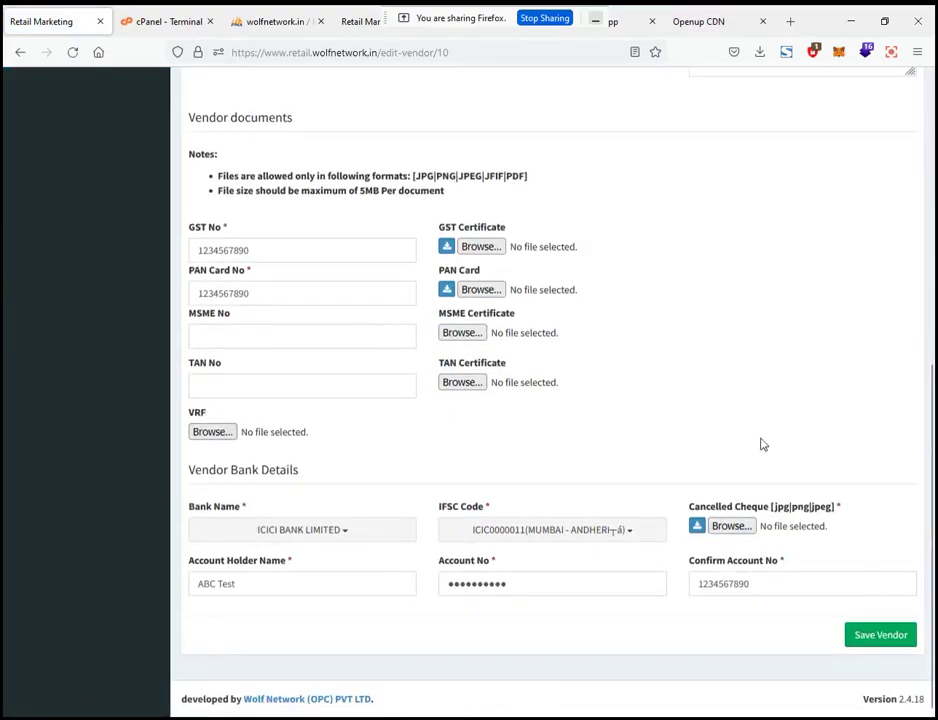
{"action": "scroll", "coordinate": [760, 444], "scroll_direction": "up", "scroll_amount": 7}
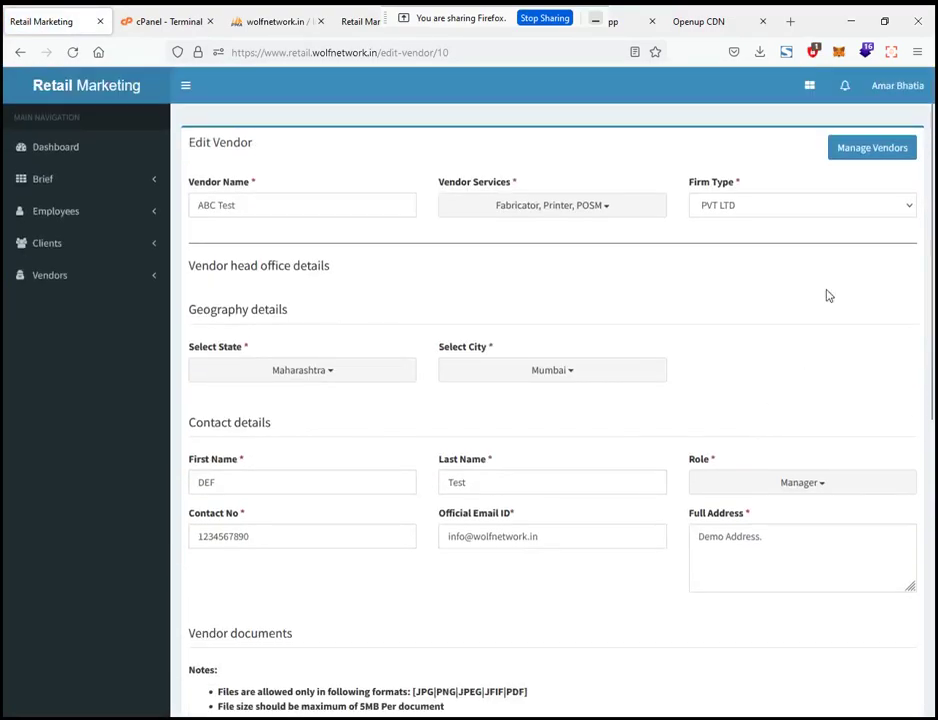
{"action": "left_click", "coordinate": [865, 151]}
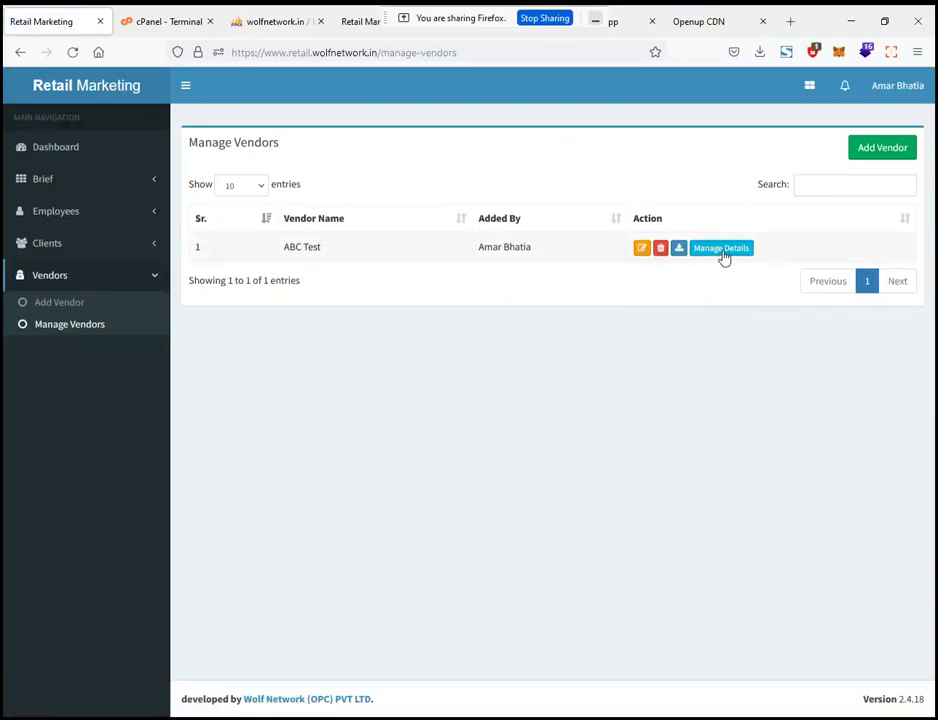
Open ABC Test's vendor documents list and start adding a vendor document
{"action": "left_click", "coordinate": [722, 252]}
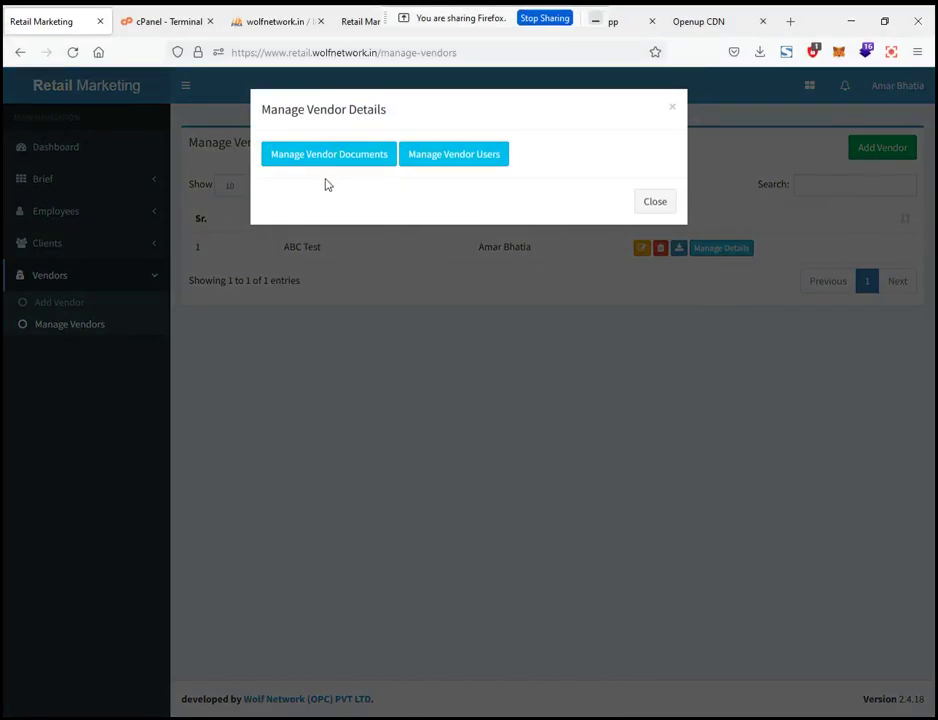
{"action": "left_click", "coordinate": [328, 158]}
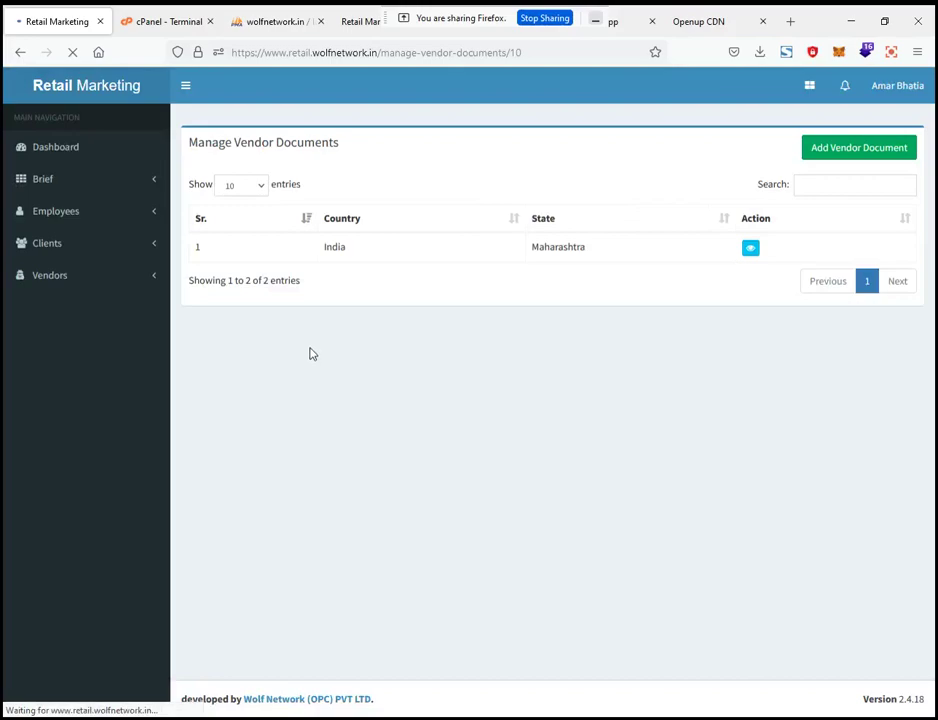
{"action": "left_click", "coordinate": [855, 150]}
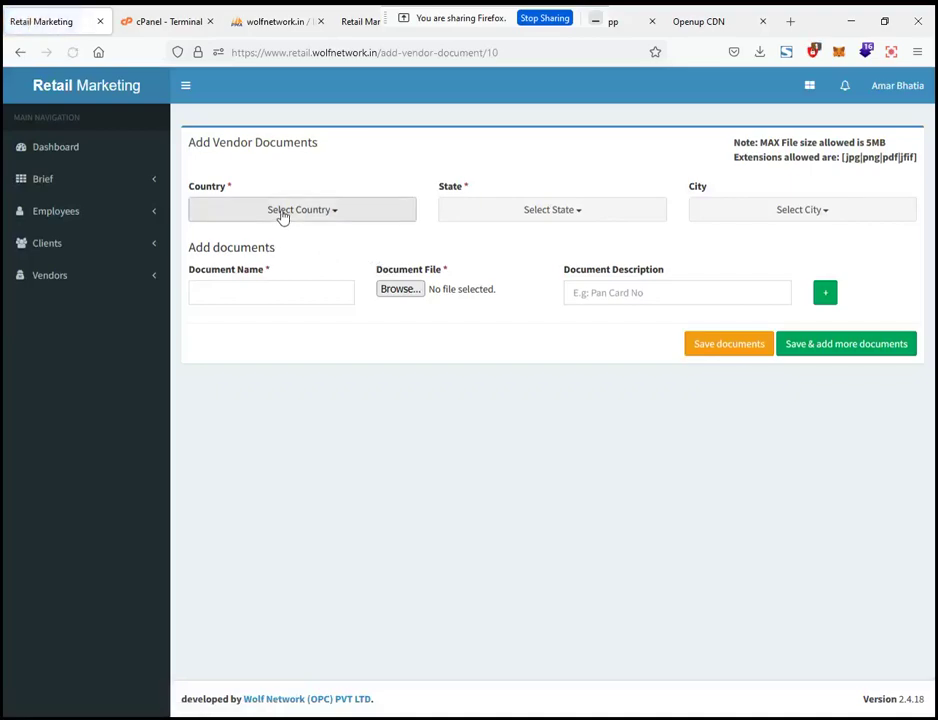
Explore the document's country, state, city, name and description fields, then go back to the list
{"action": "left_click", "coordinate": [287, 213]}
{"action": "left_click", "coordinate": [510, 214]}
{"action": "left_click", "coordinate": [845, 214]}
{"action": "left_click", "coordinate": [495, 256]}
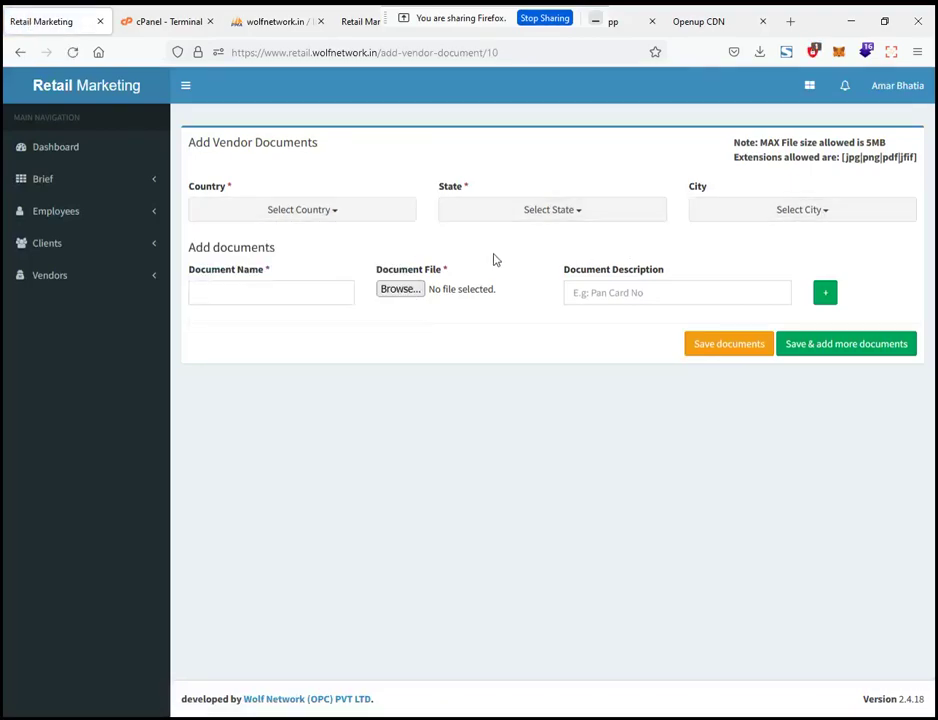
{"action": "left_click", "coordinate": [358, 214]}
{"action": "left_click", "coordinate": [628, 211]}
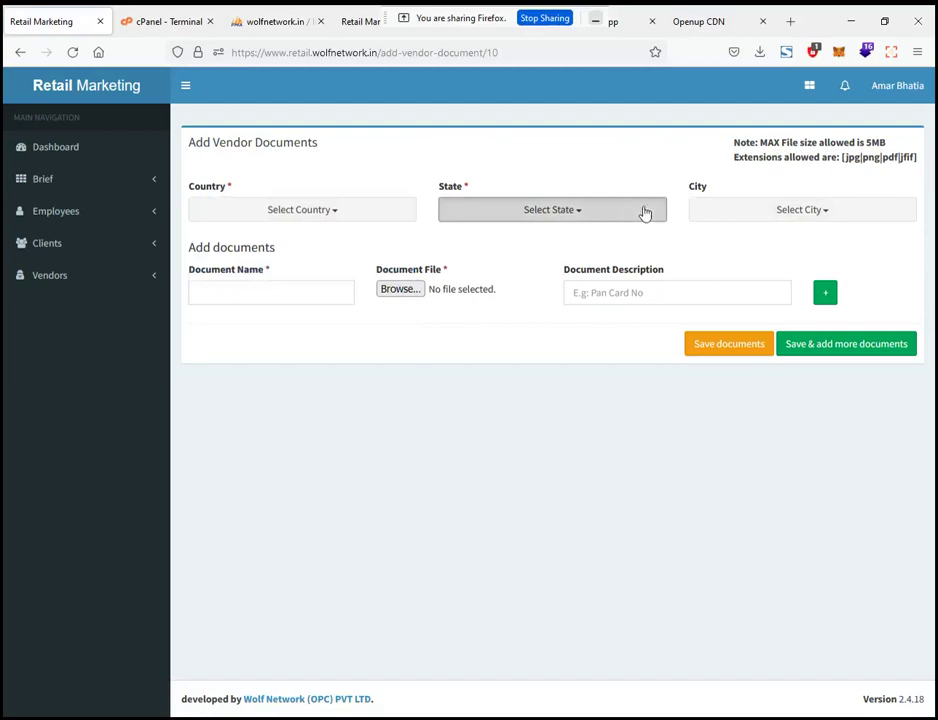
{"action": "left_click", "coordinate": [700, 212]}
{"action": "left_click", "coordinate": [242, 291]}
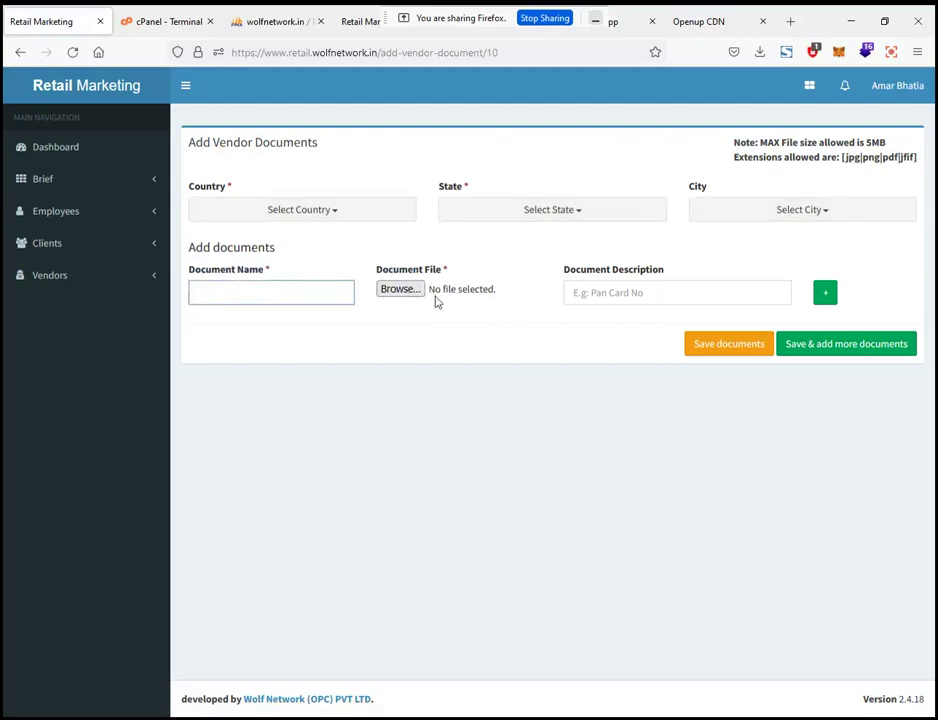
{"action": "left_click", "coordinate": [595, 292]}
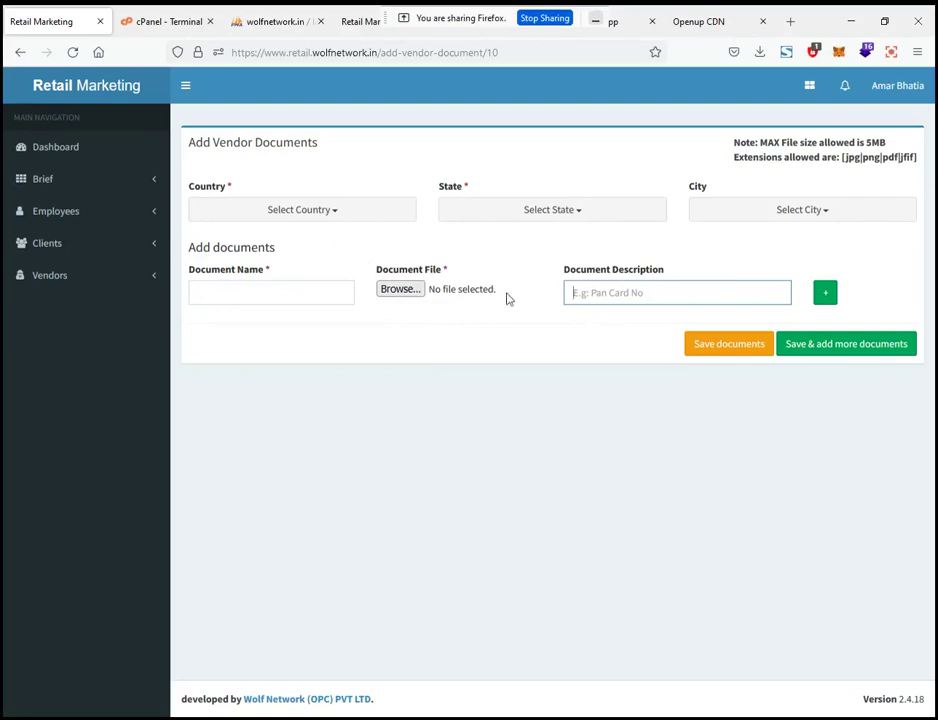
{"action": "left_click", "coordinate": [19, 54]}
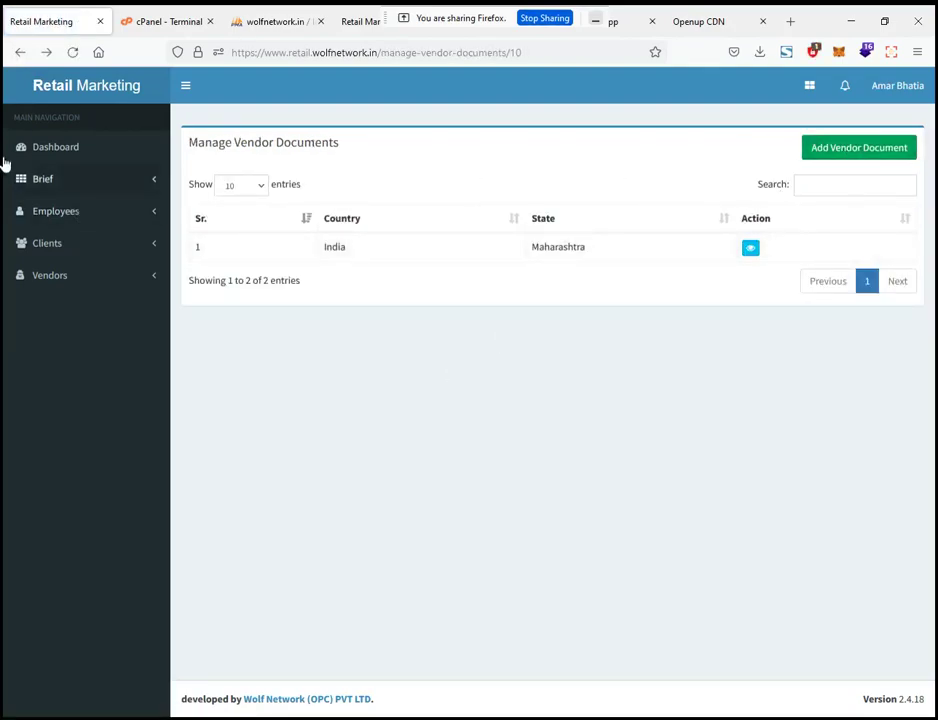
Return to Manage Vendors and open ABC Test's Manage Vendor Users page
{"action": "left_click", "coordinate": [19, 54]}
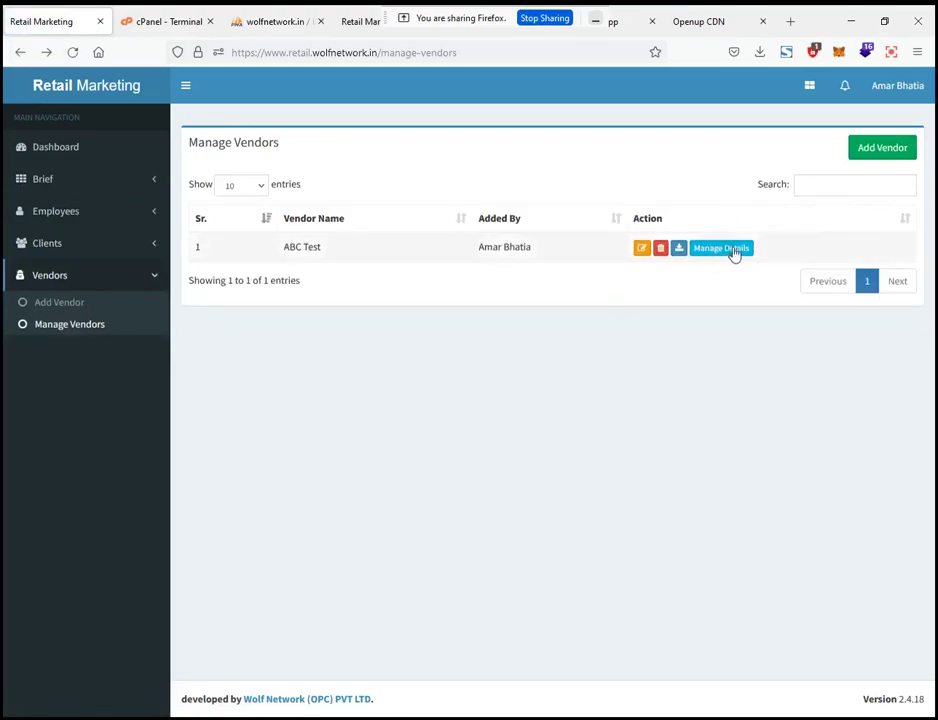
{"action": "left_click", "coordinate": [735, 250]}
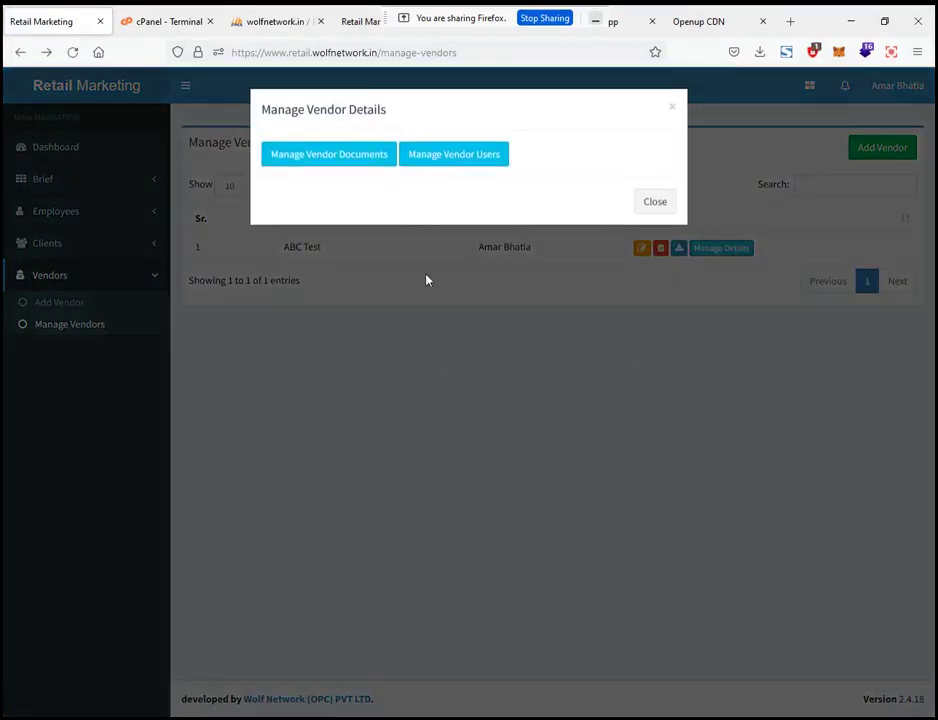
{"action": "left_click", "coordinate": [673, 110]}
{"action": "left_click", "coordinate": [739, 253]}
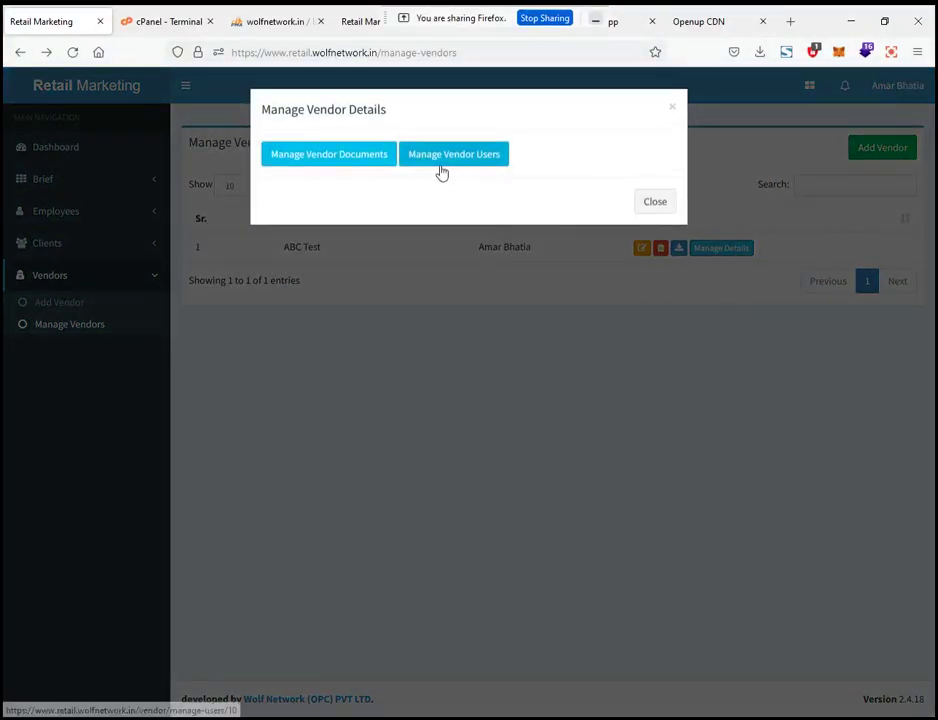
{"action": "left_click", "coordinate": [463, 157]}
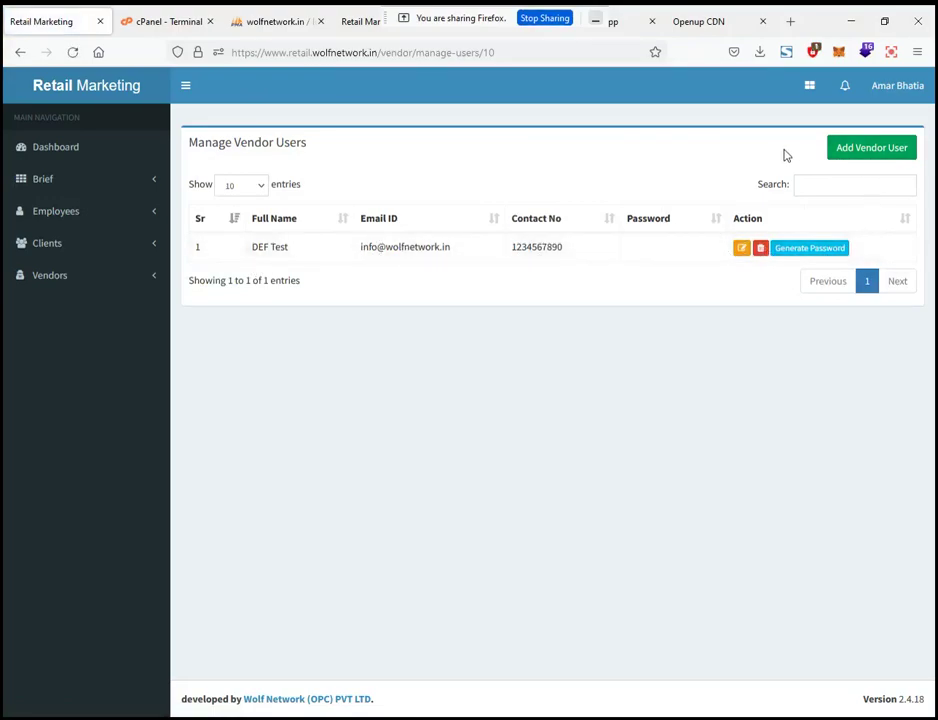
Start a new vendor user and try the first name, last name and role fields
{"action": "left_click", "coordinate": [869, 152]}
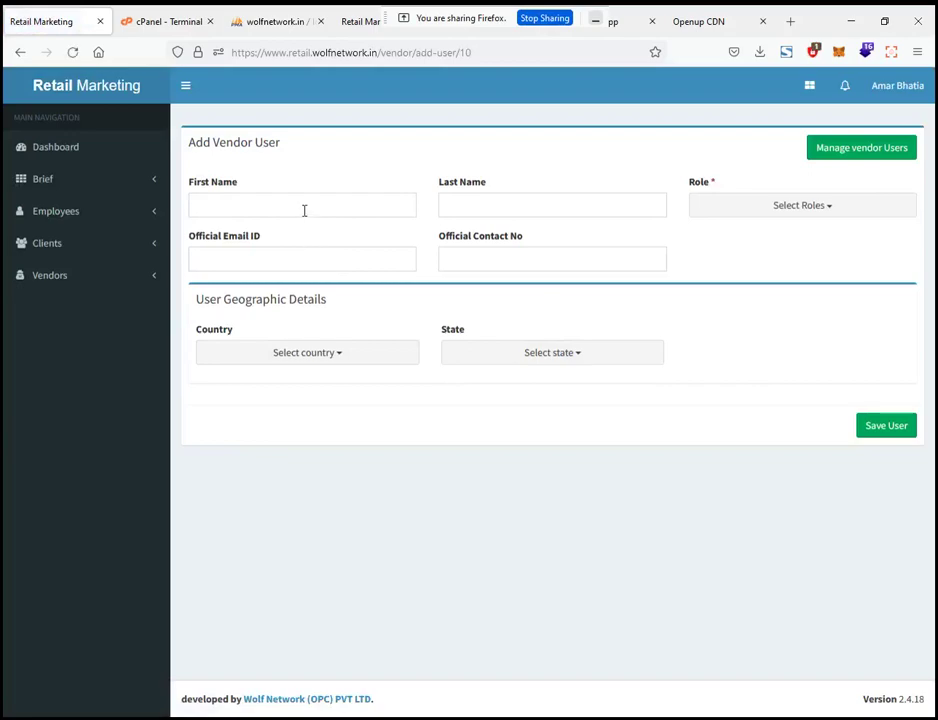
{"action": "left_click", "coordinate": [304, 209]}
{"action": "left_click", "coordinate": [345, 205]}
{"action": "left_click", "coordinate": [503, 205]}
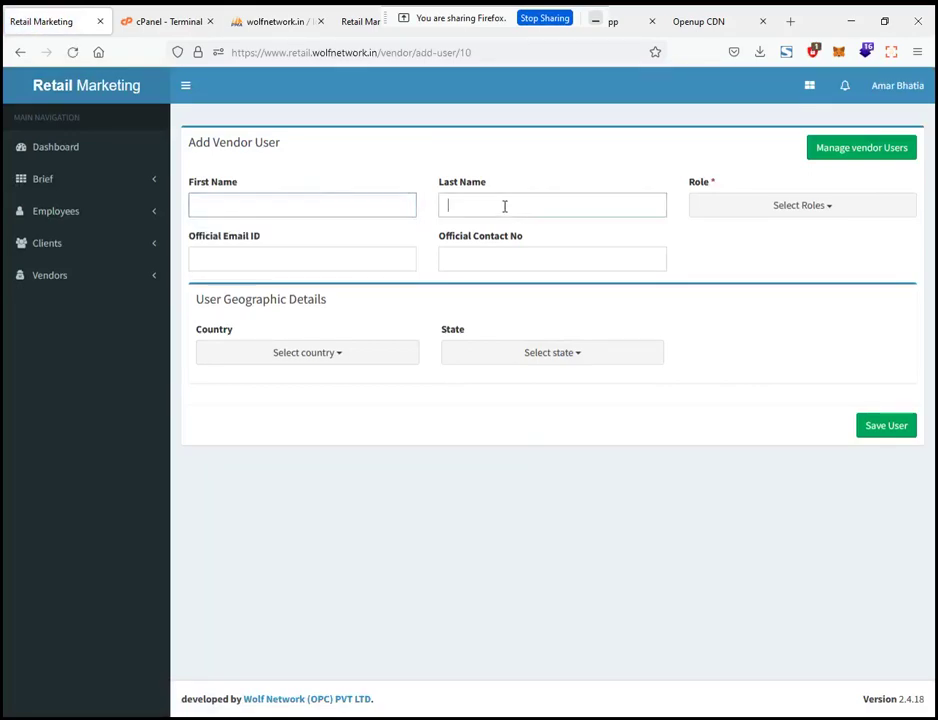
{"action": "left_click", "coordinate": [743, 212]}
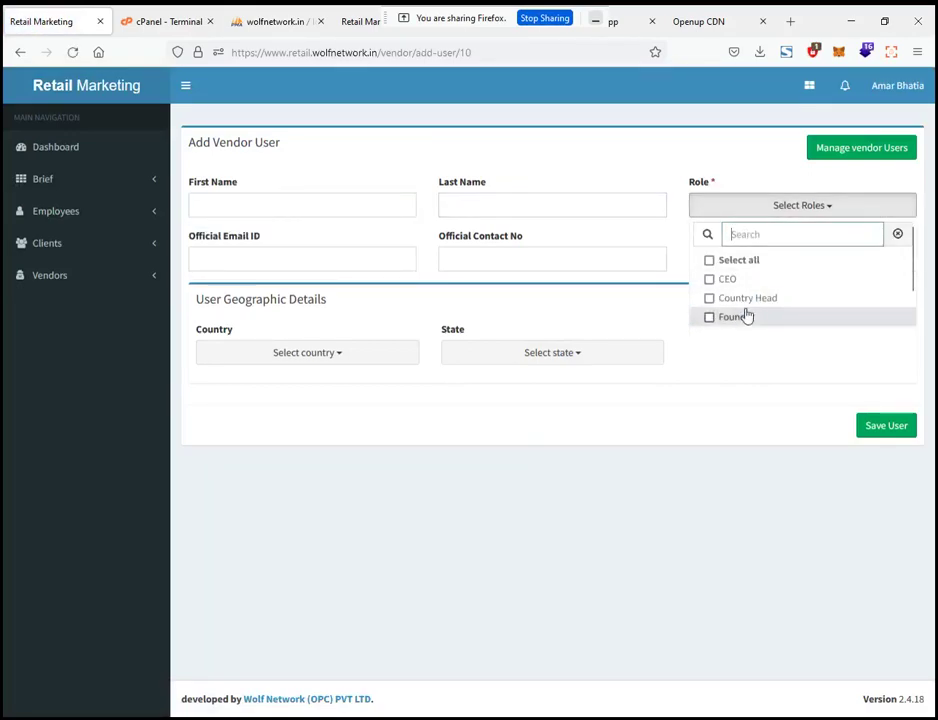
{"action": "scroll", "coordinate": [745, 314], "scroll_direction": "down", "scroll_amount": 1}
{"action": "left_click", "coordinate": [645, 151]}
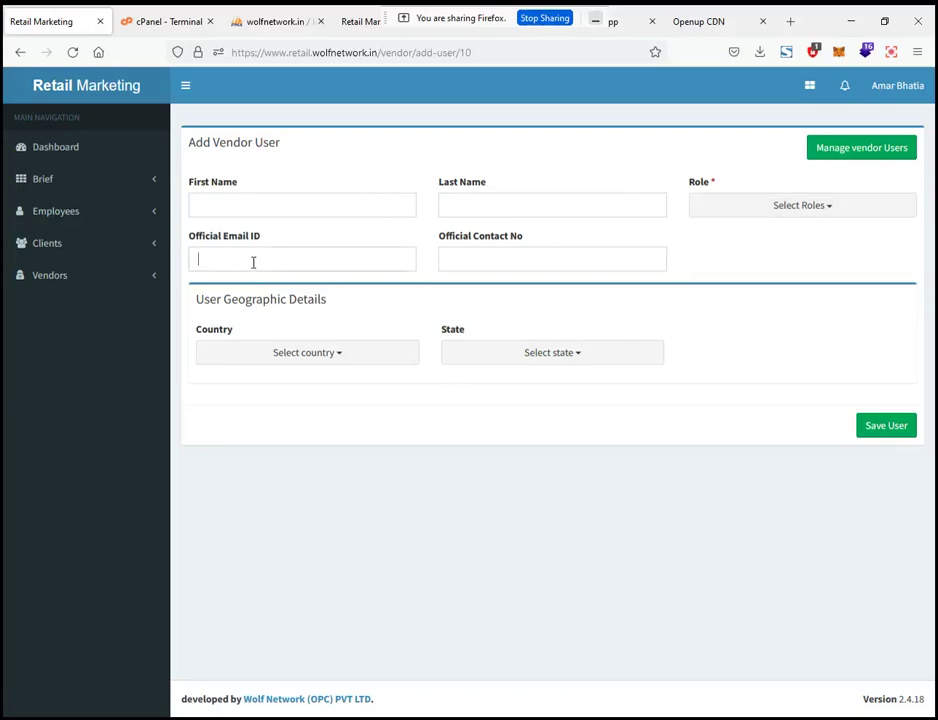
Set the trial user's country to India and state to Maharashtra
{"action": "left_click", "coordinate": [551, 258]}
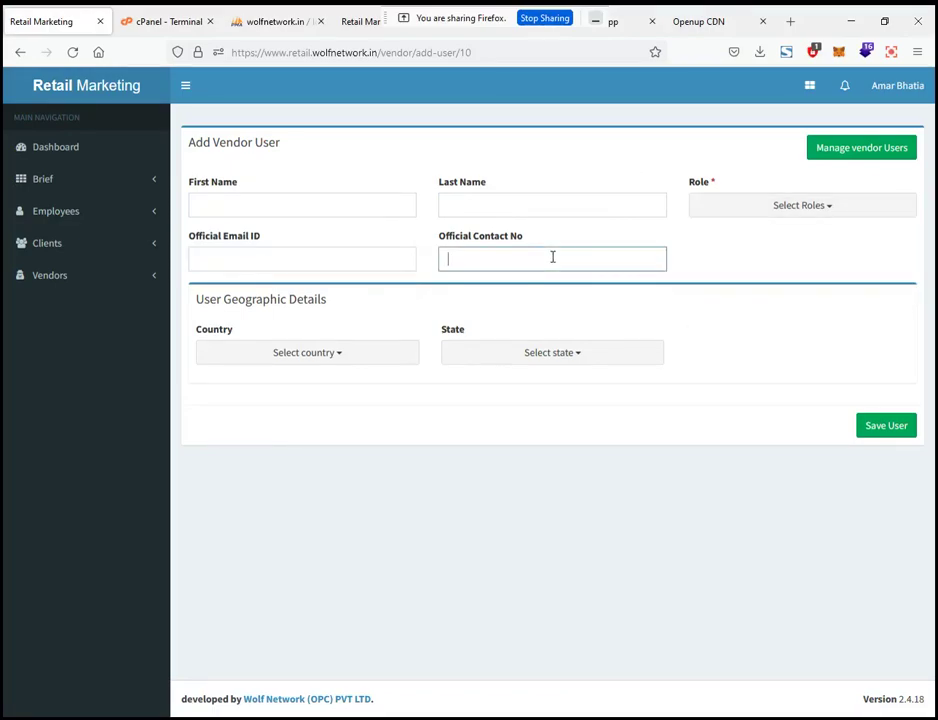
{"action": "left_click", "coordinate": [318, 355]}
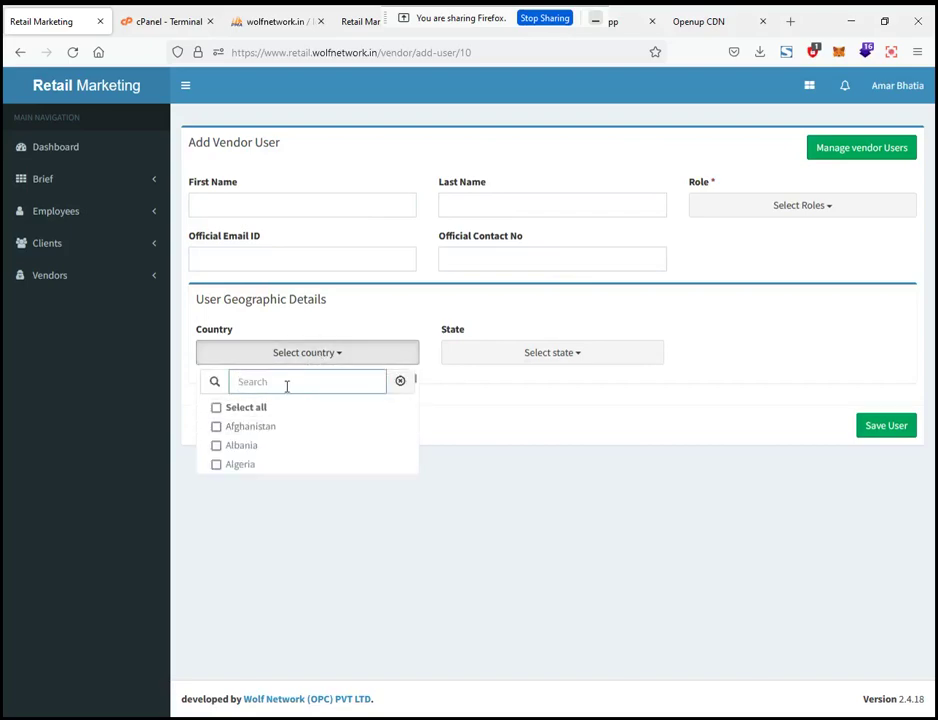
{"action": "type", "text": "indi"}
{"action": "left_click", "coordinate": [310, 448]}
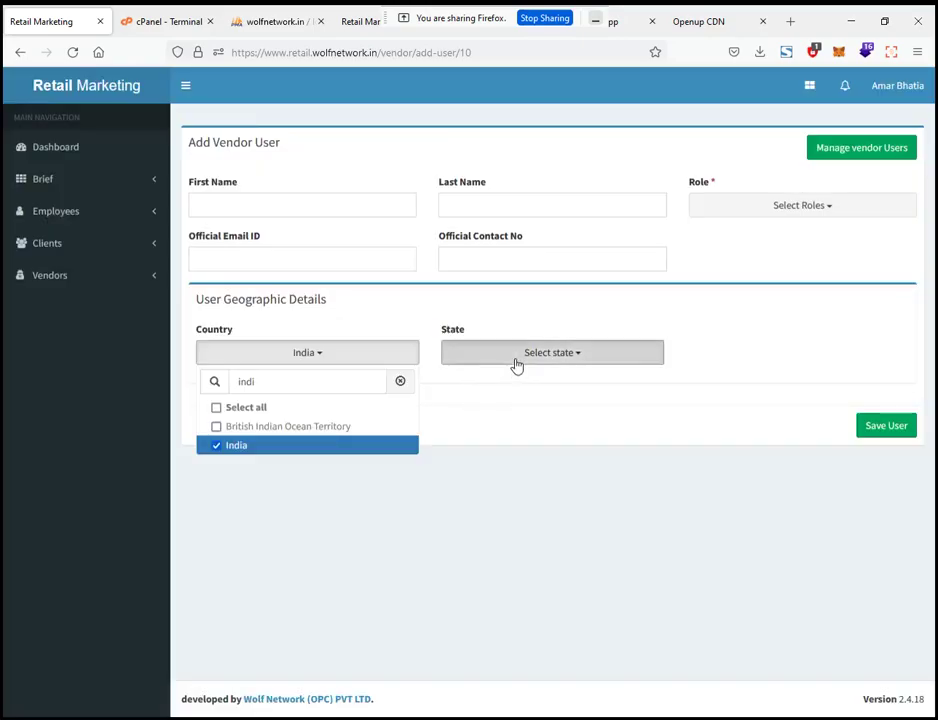
{"action": "left_click", "coordinate": [515, 362]}
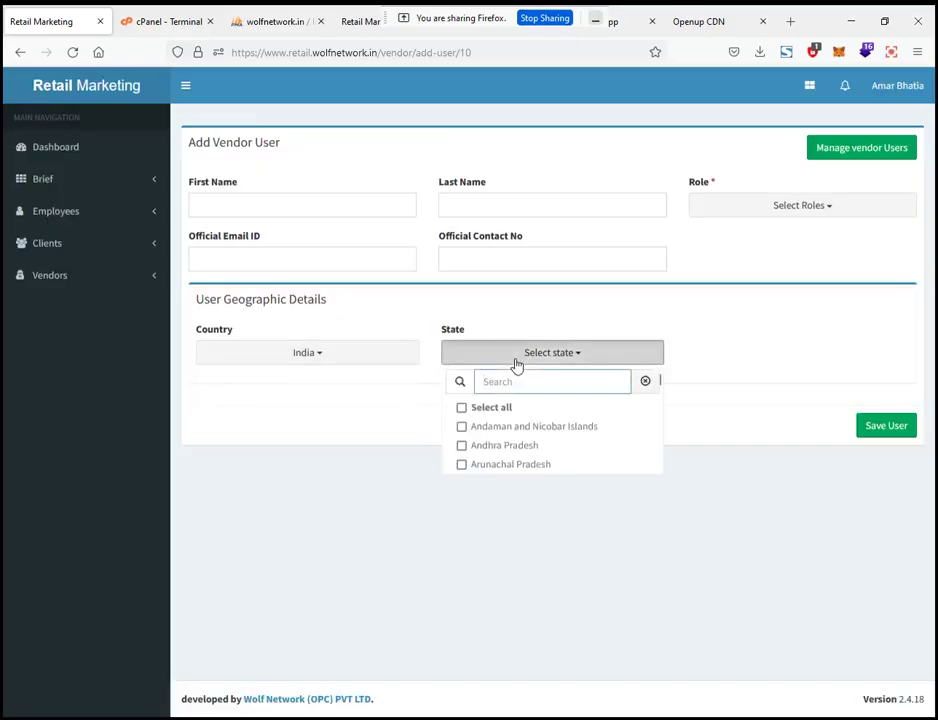
{"action": "type", "text": "maha"}
{"action": "left_click", "coordinate": [512, 427]}
{"action": "left_click", "coordinate": [716, 342]}
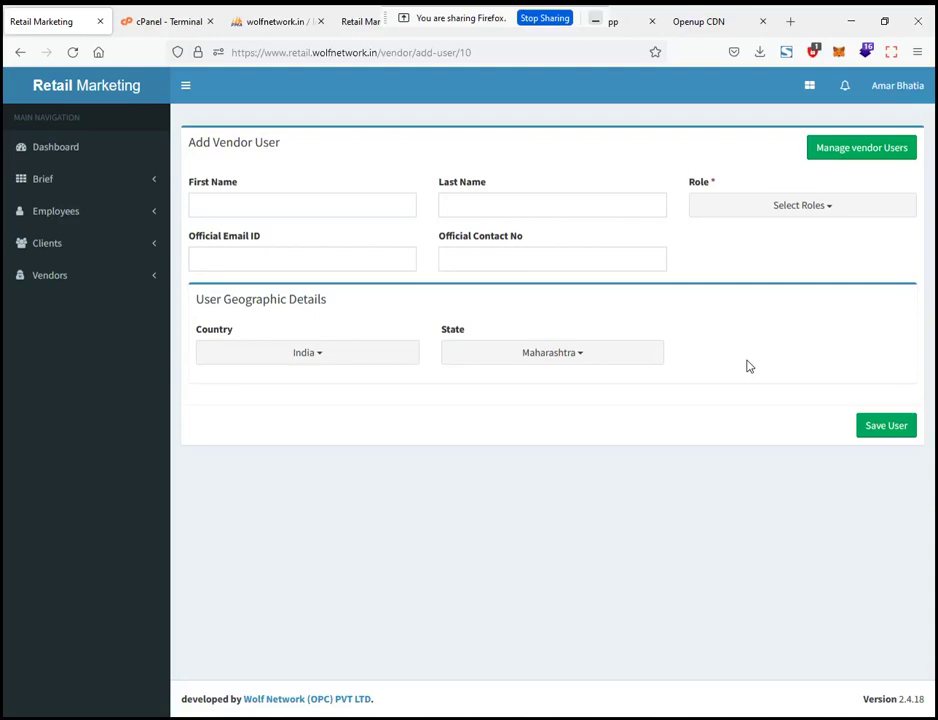
Leave the form unsaved via Manage vendor users, then open Vendors > Manage Vendors
{"action": "left_click", "coordinate": [854, 151]}
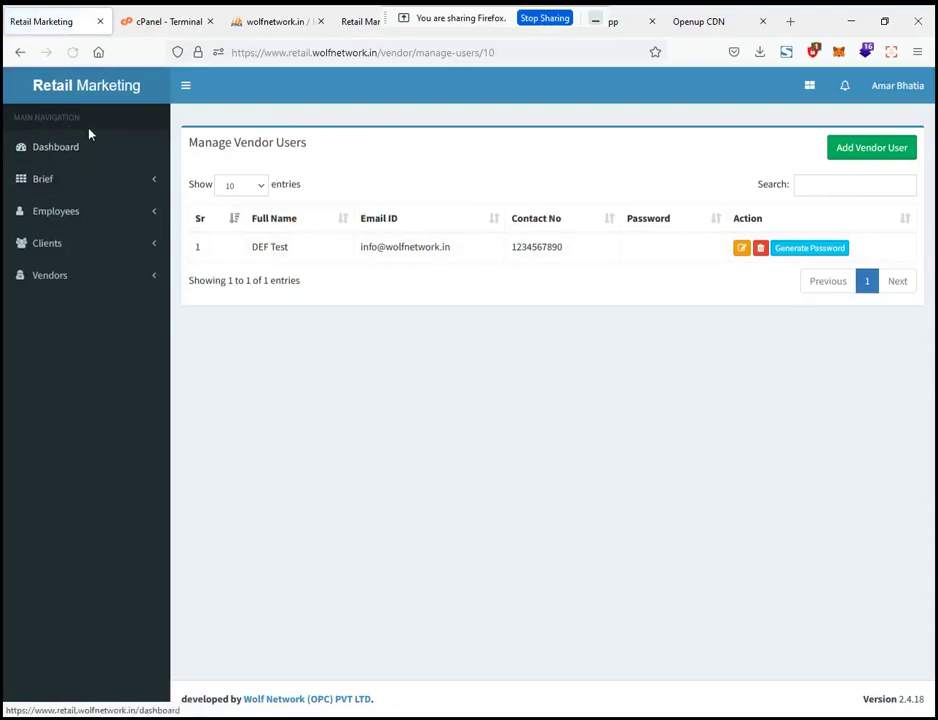
{"action": "left_click", "coordinate": [113, 279]}
{"action": "left_click", "coordinate": [86, 326]}
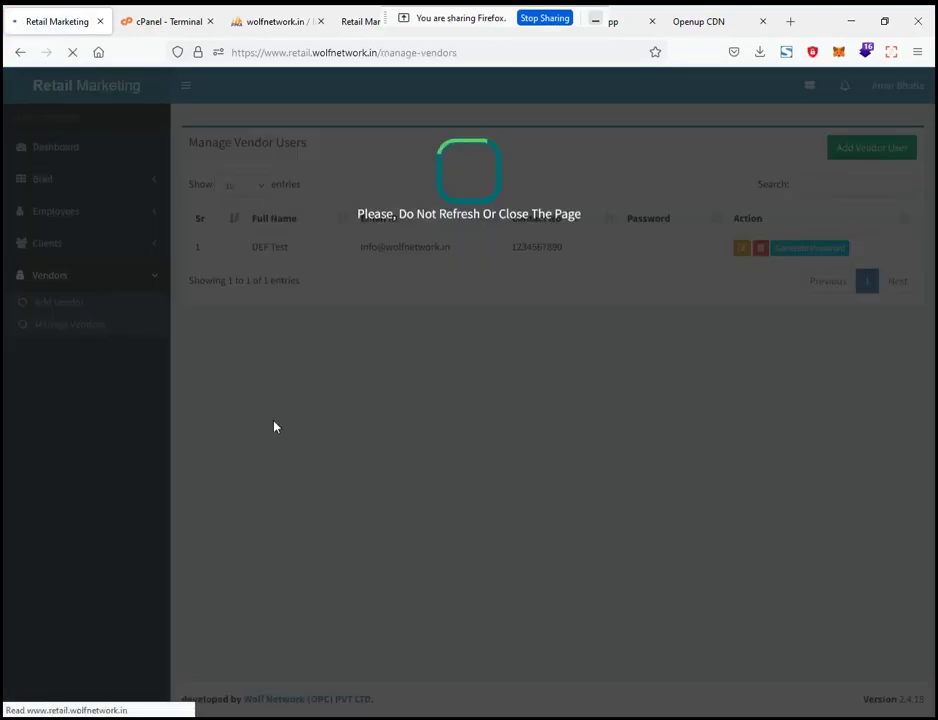